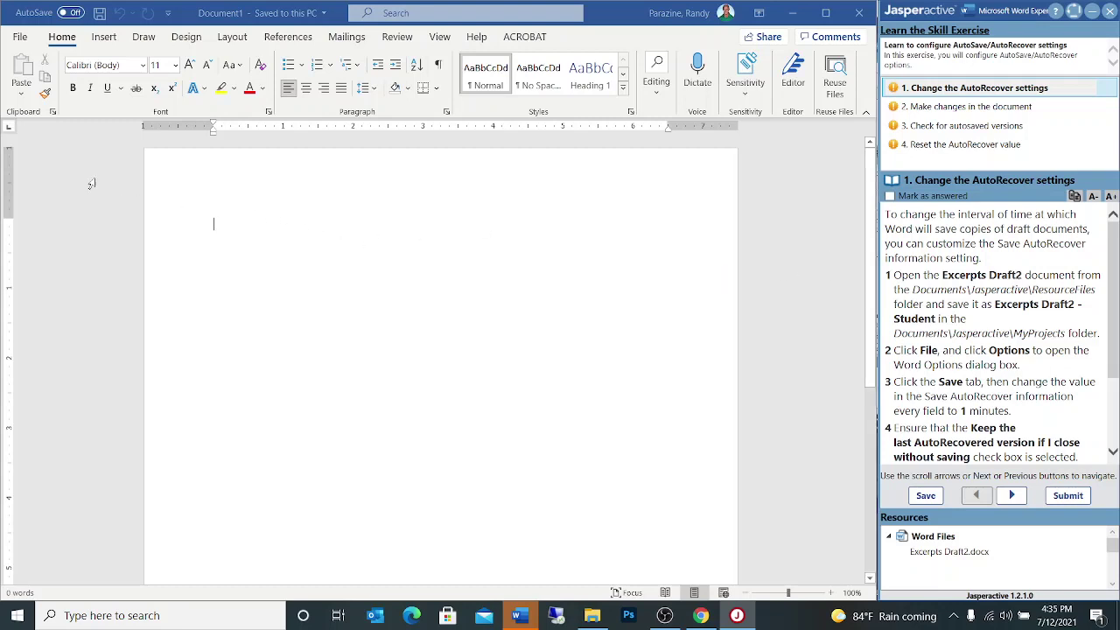
- Open the Excerpts Draft2 document from the Documents > Jasperactive > ResourceFiles folder on this PC
left_click(20, 38)
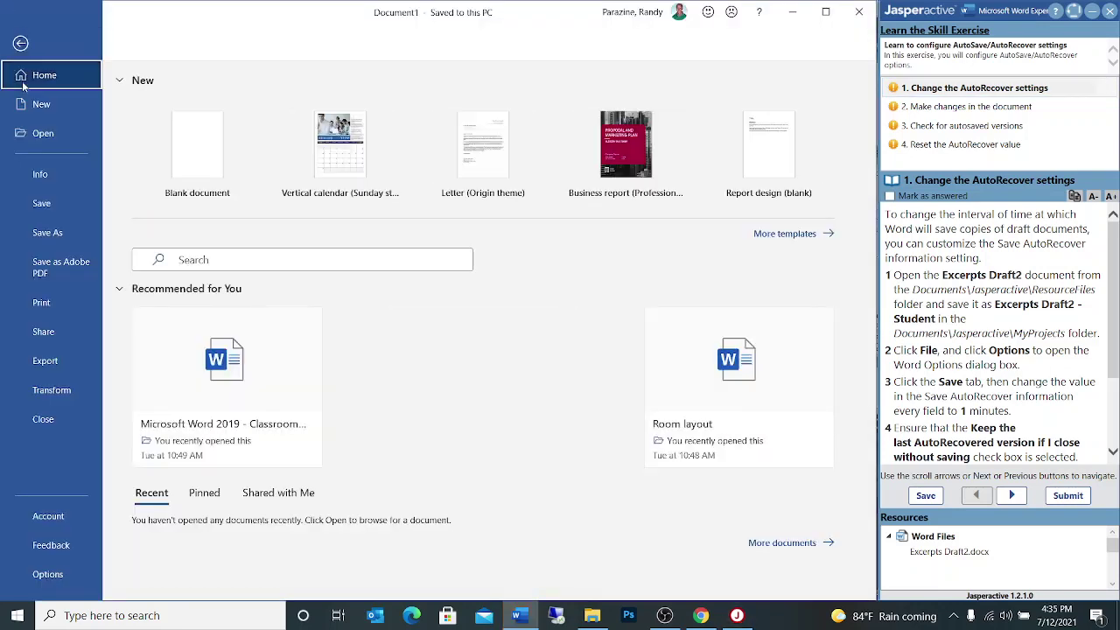
left_click(41, 136)
left_click(193, 298)
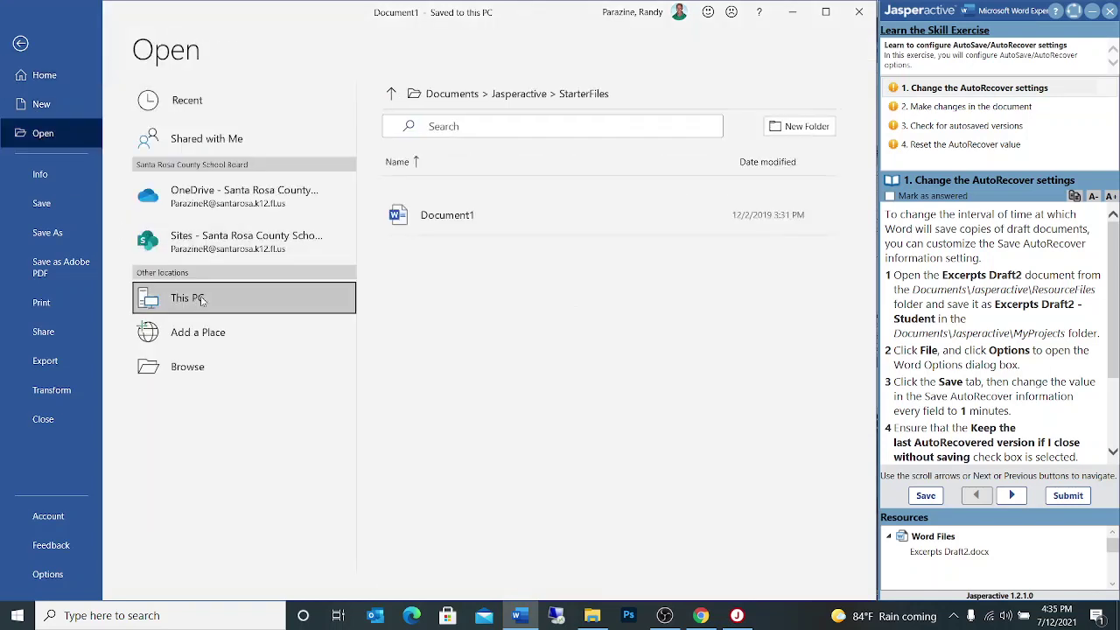
left_click(391, 94)
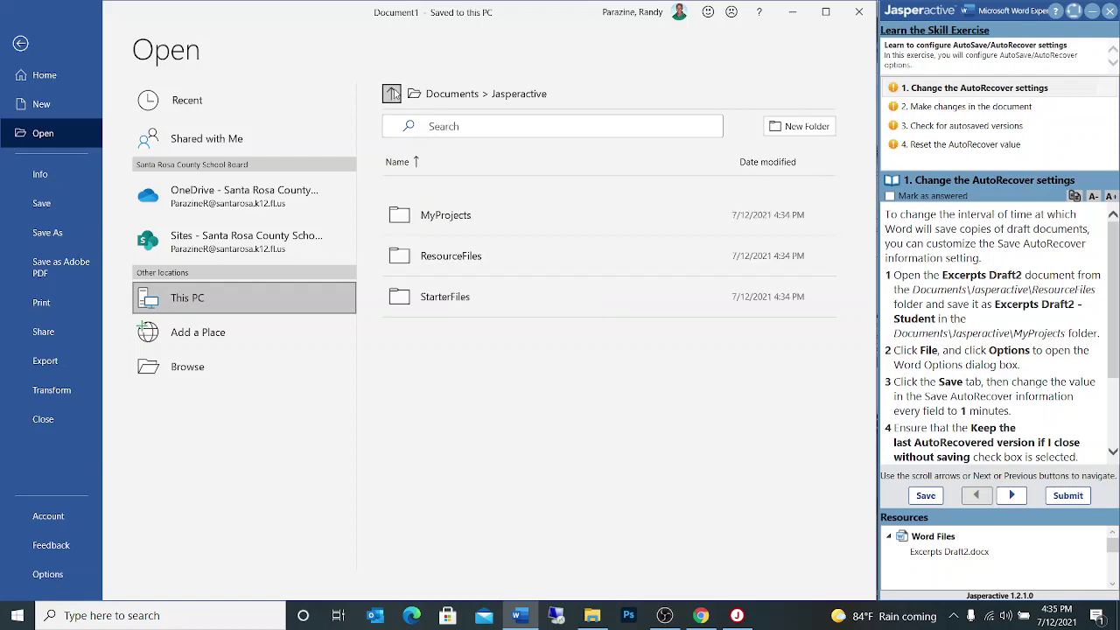
left_click(476, 261)
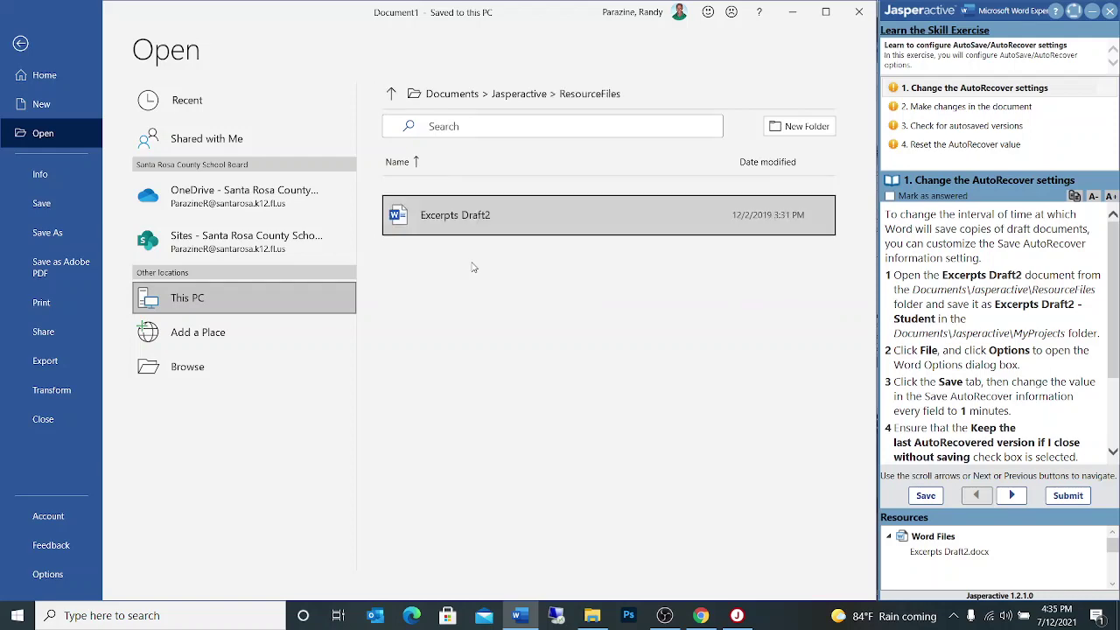
left_click(442, 215)
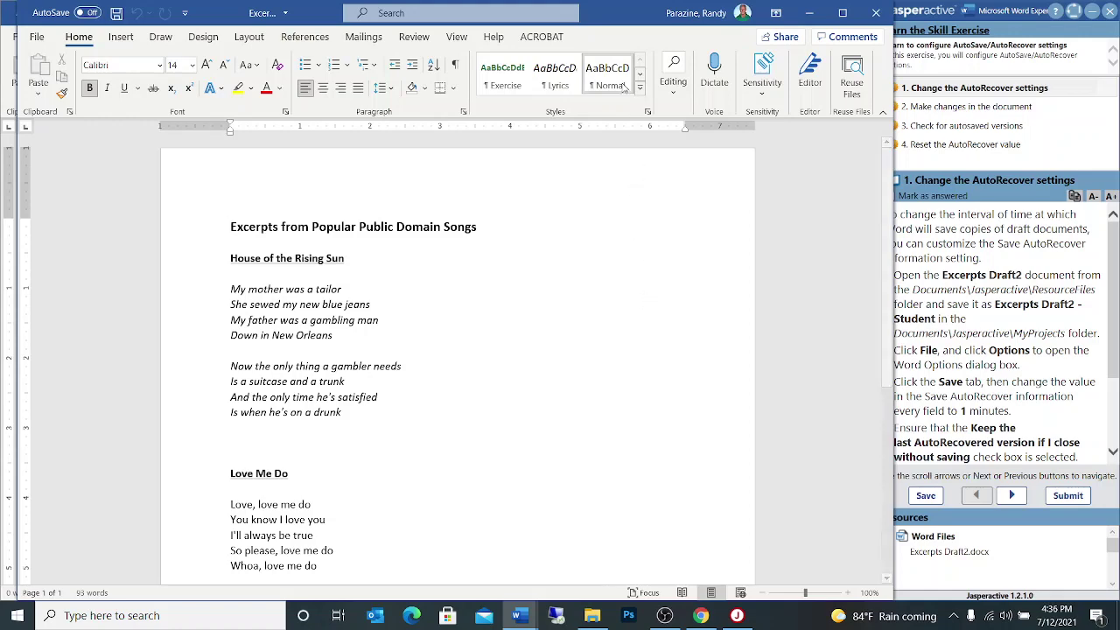
left_click_drag(632, 13, 627, 10)
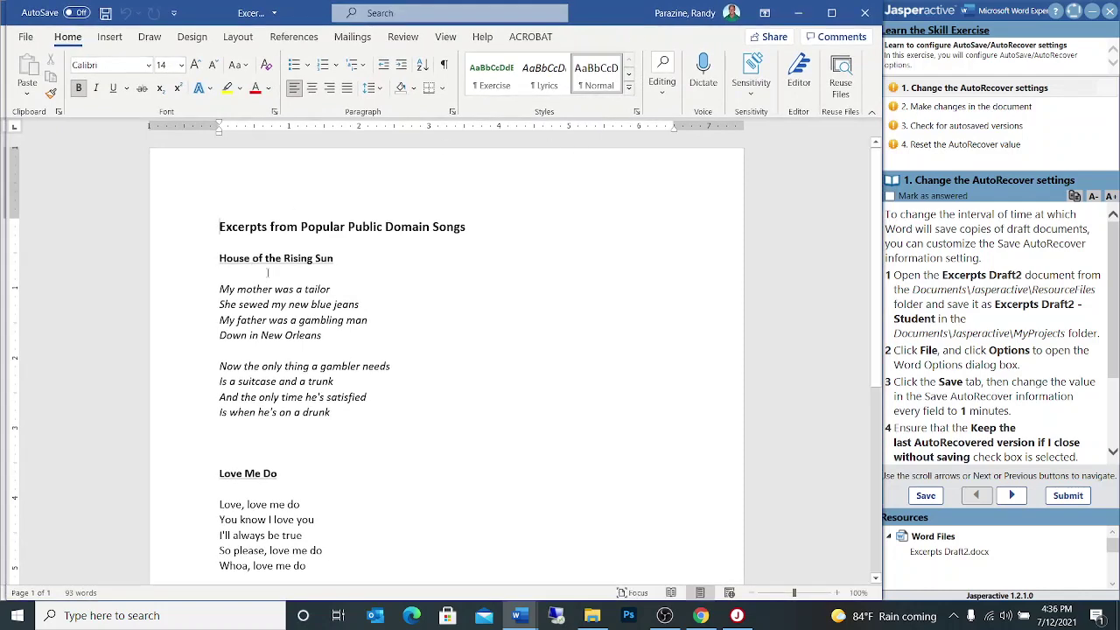
- Save a copy of the document as "Excerpts Draft2 - Student" in the Jasperactive > MyProjects folder
left_click(28, 39)
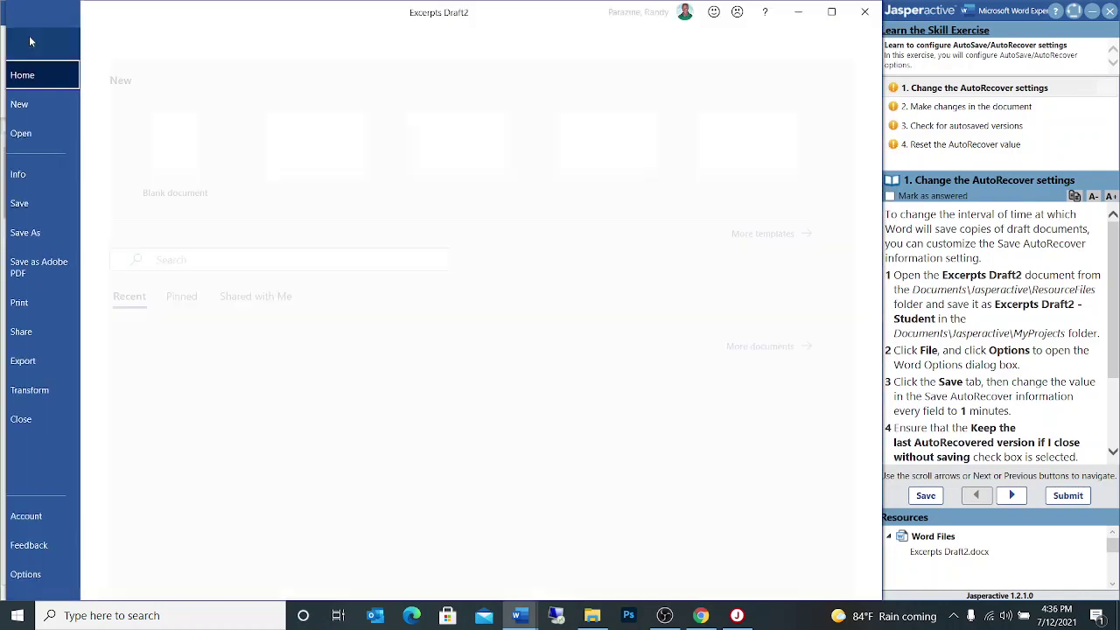
left_click(54, 234)
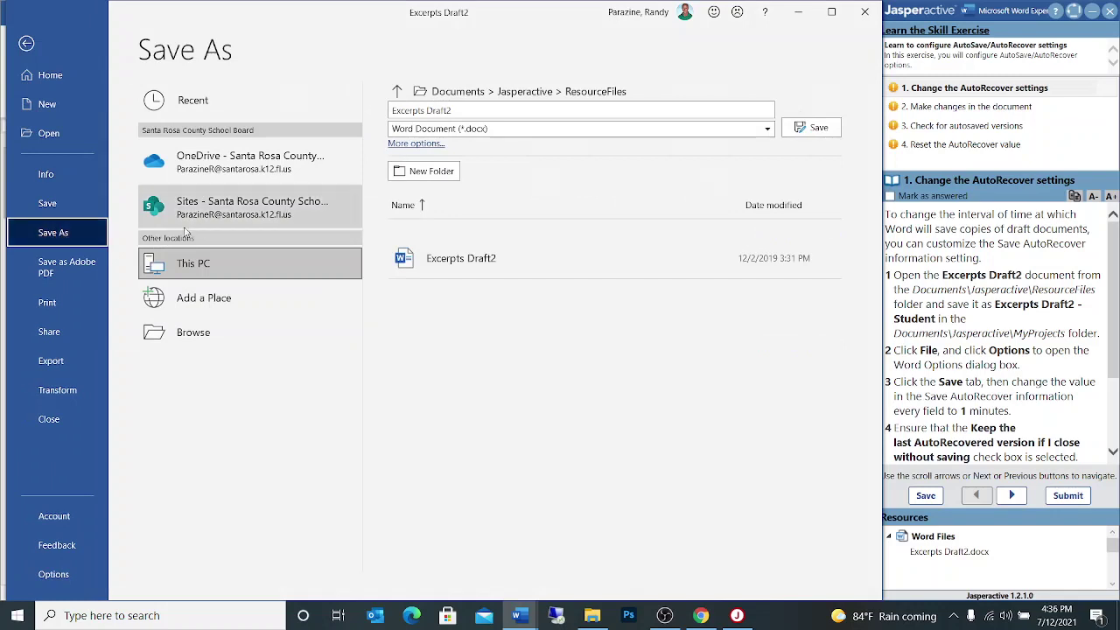
left_click(398, 91)
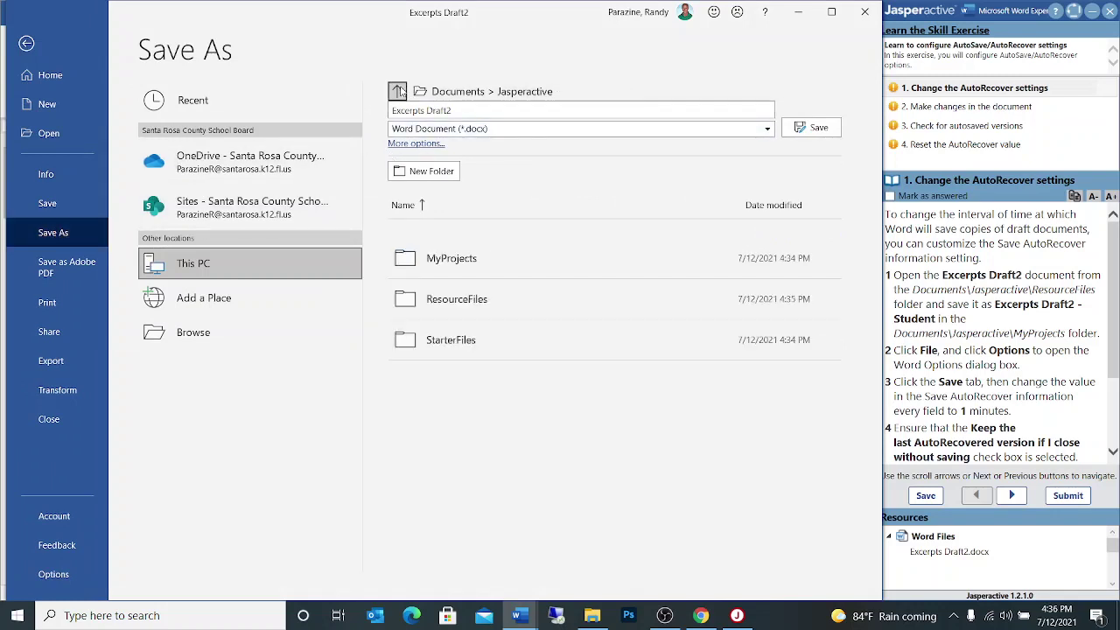
left_click(479, 268)
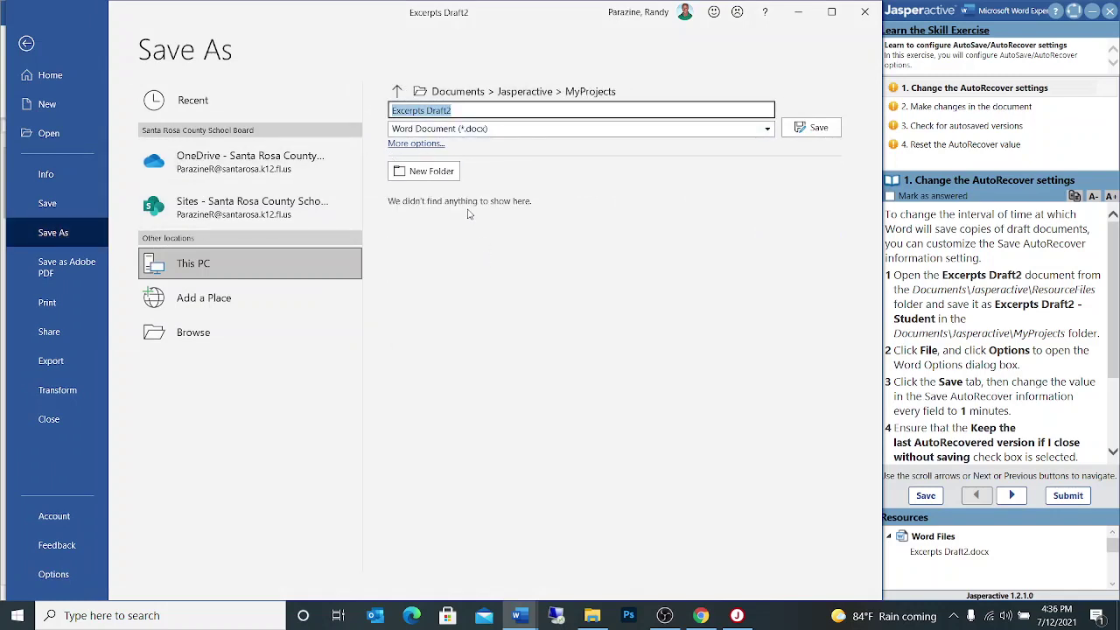
left_click(471, 107)
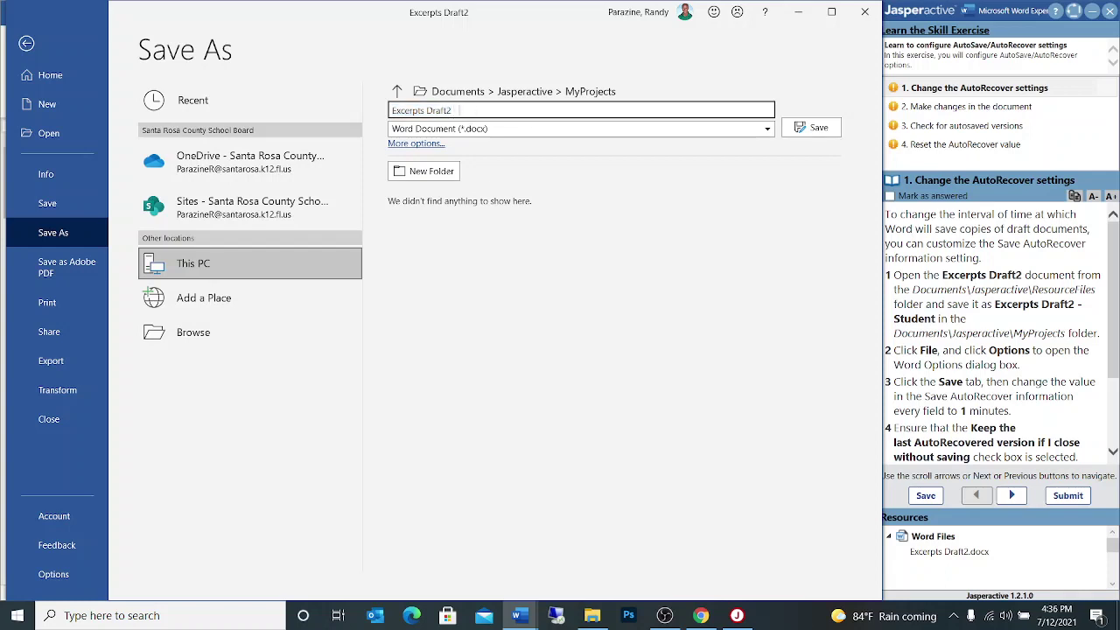
type("- Student")
left_click(812, 128)
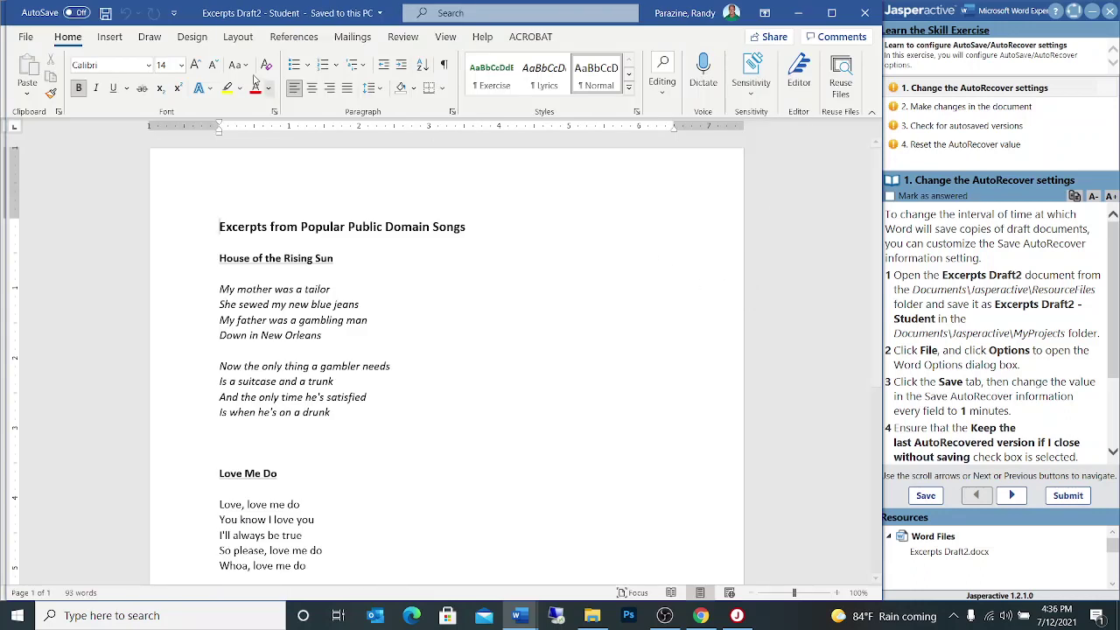
- Set the AutoRecover save interval to 1 minute in the Word options, with the last AutoRecovered version kept when closing without saving
left_click(26, 39)
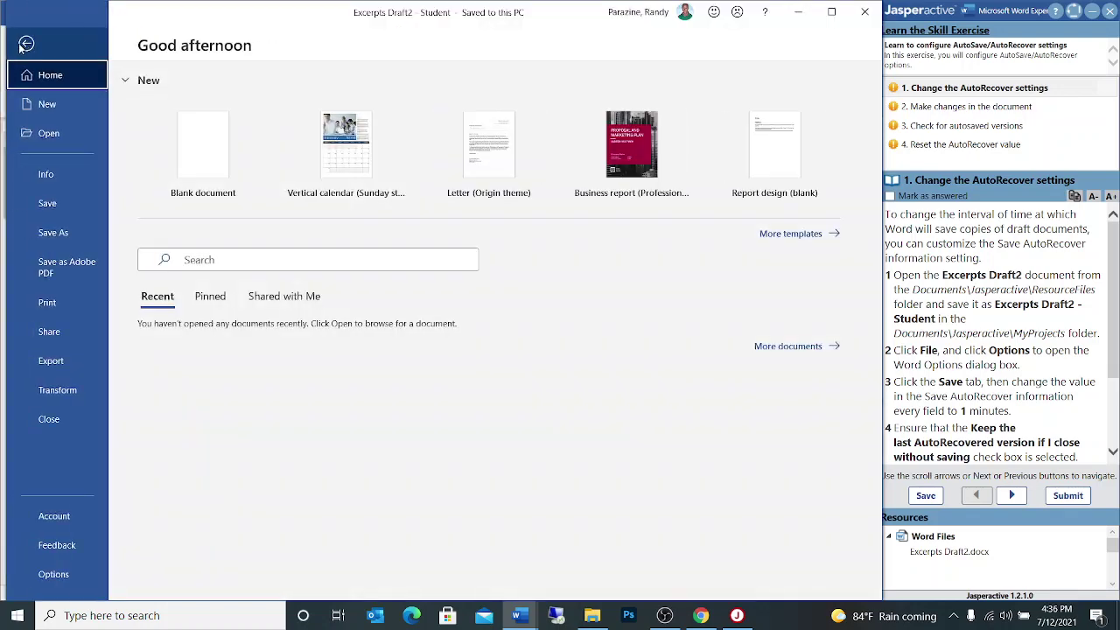
left_click(52, 578)
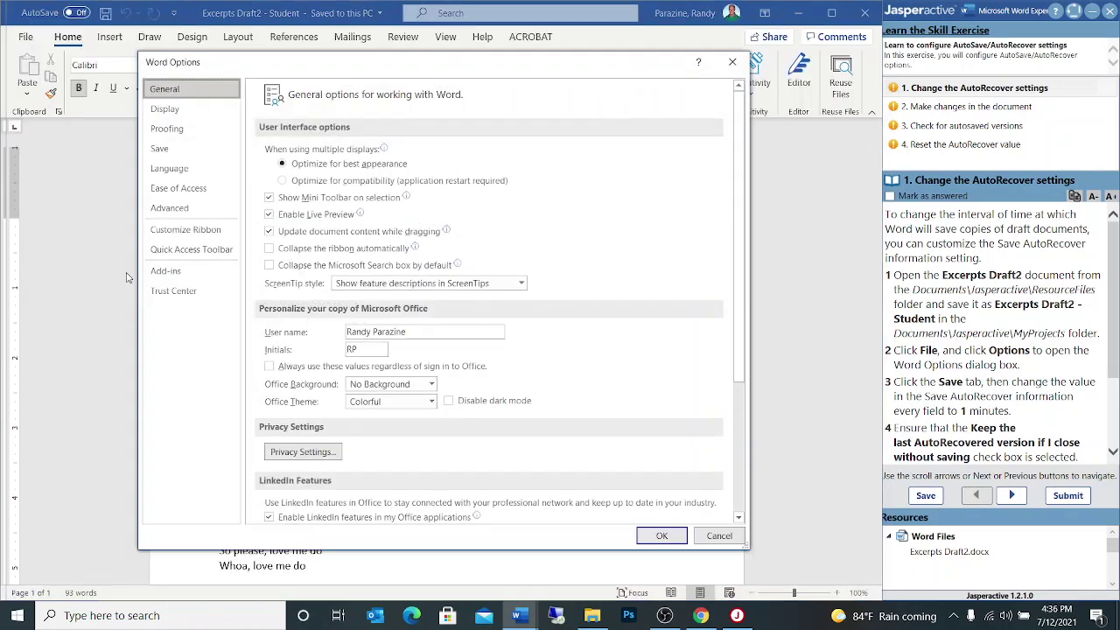
left_click(166, 150)
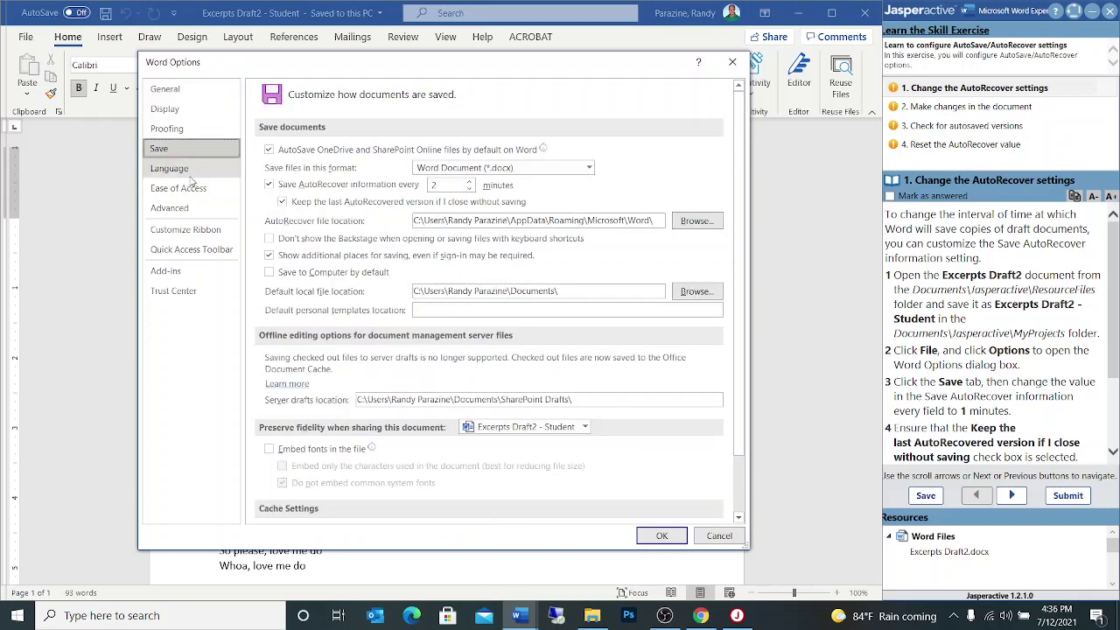
left_click(469, 189)
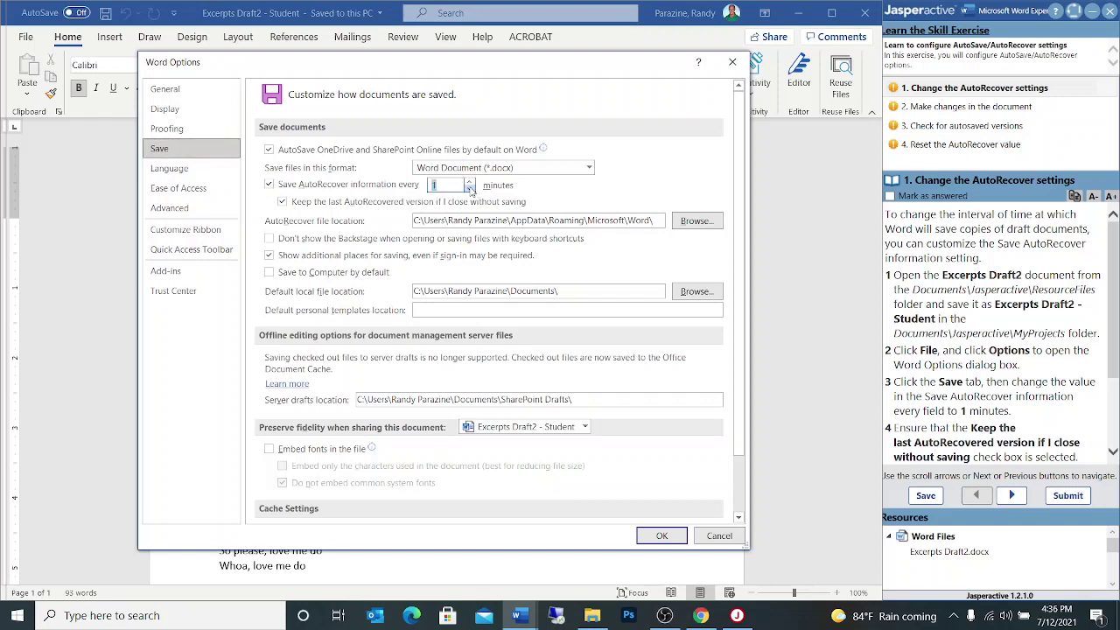
left_click(282, 202)
scroll(1028, 371, "down", 3)
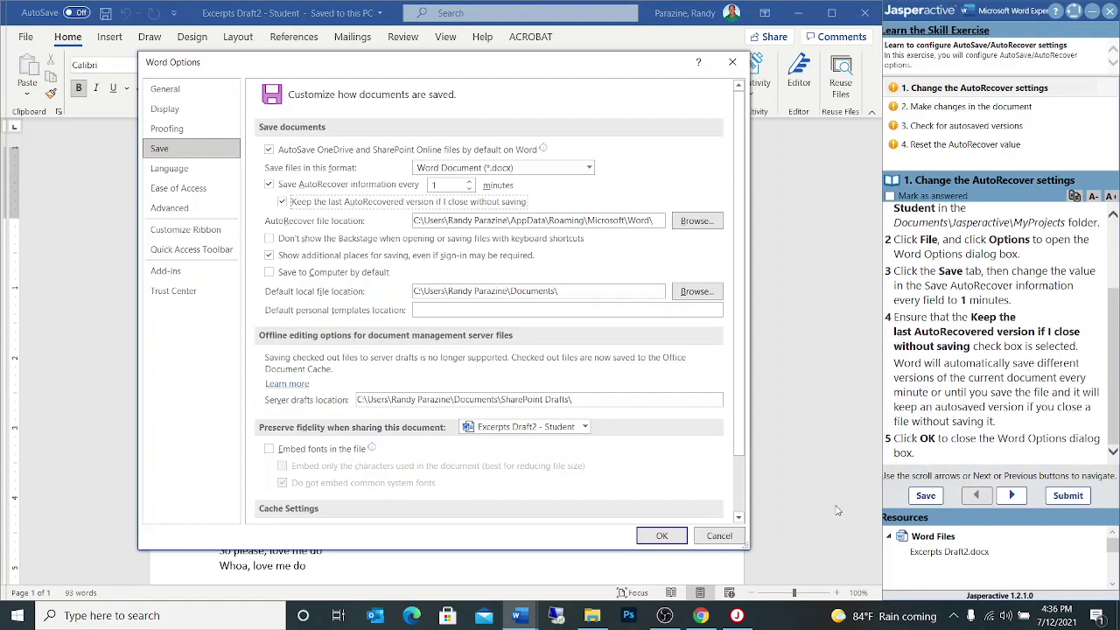
left_click(663, 535)
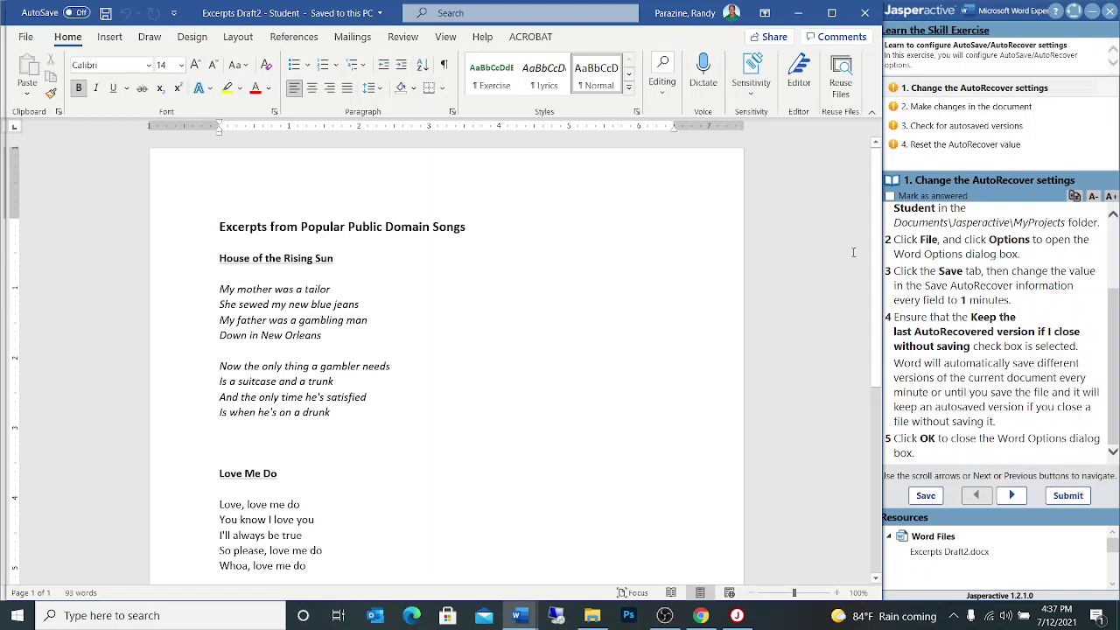
- Mark the "Change the AutoRecover settings" task as answered and advance to the "Make changes in the document" task
left_click(890, 197)
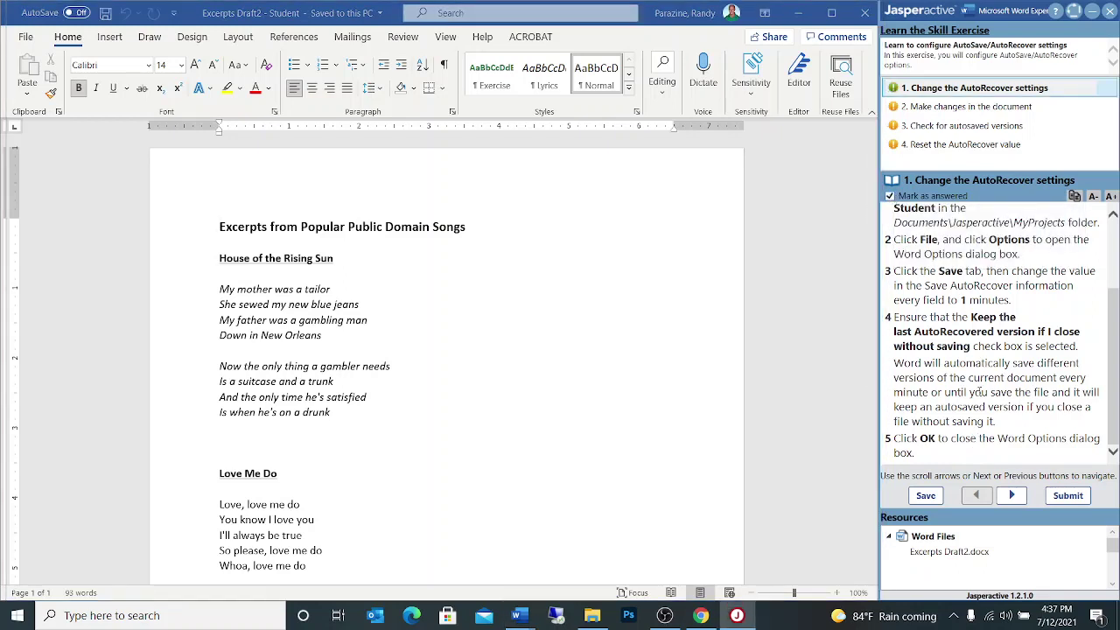
left_click(1011, 495)
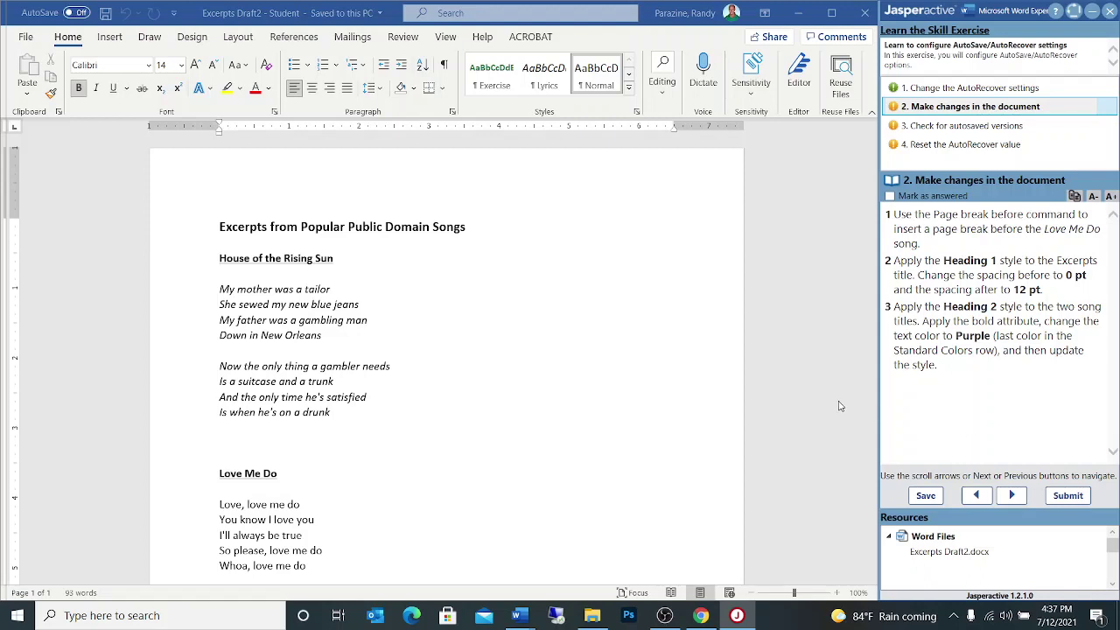
- Insert a page break directly before the "Love Me Do" song title
left_click(219, 473)
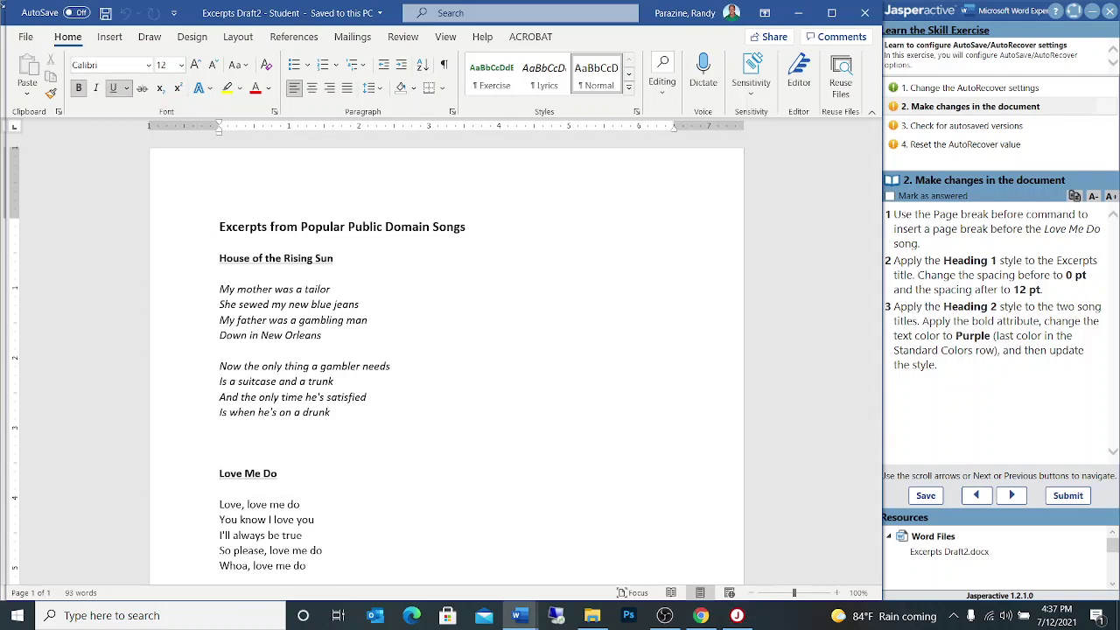
left_click(109, 37)
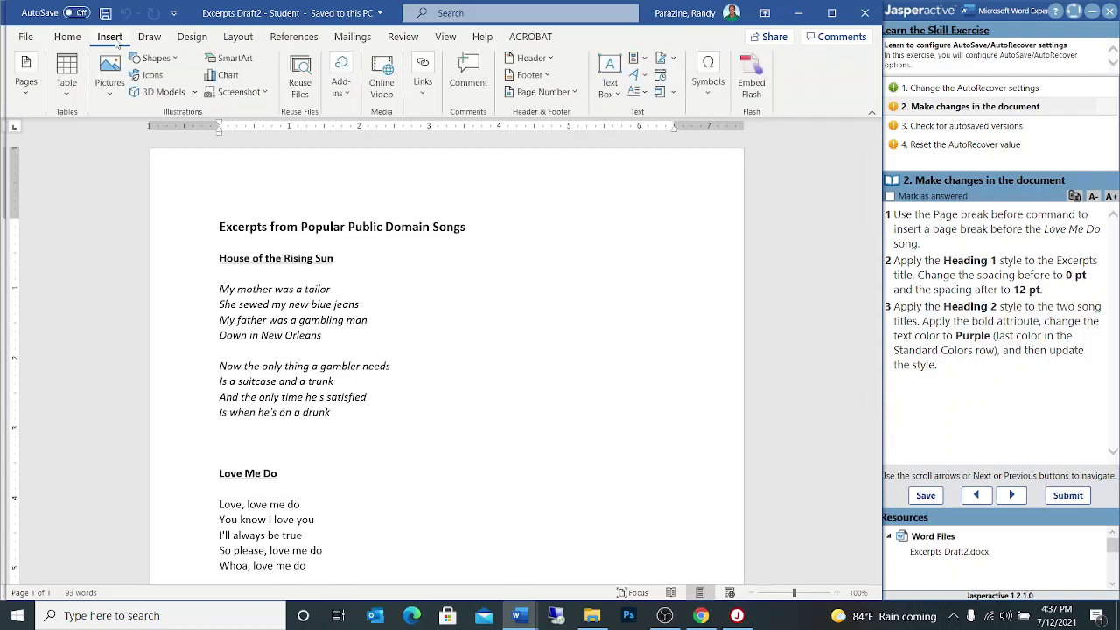
left_click(27, 96)
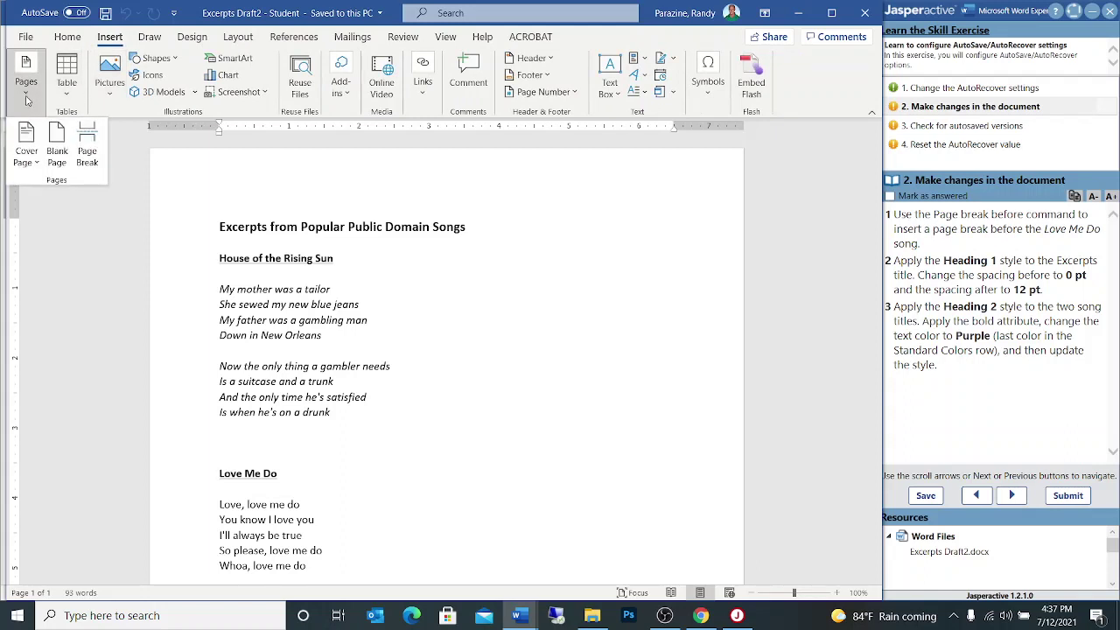
left_click(88, 144)
scroll(354, 404, "up", 5)
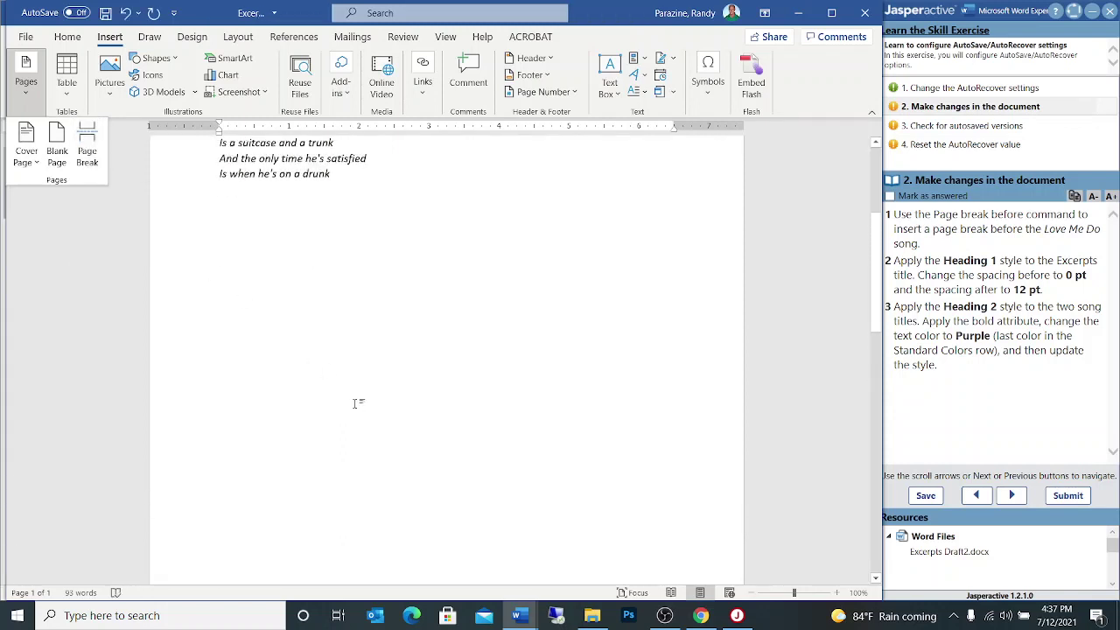
scroll(385, 395, "up", 2)
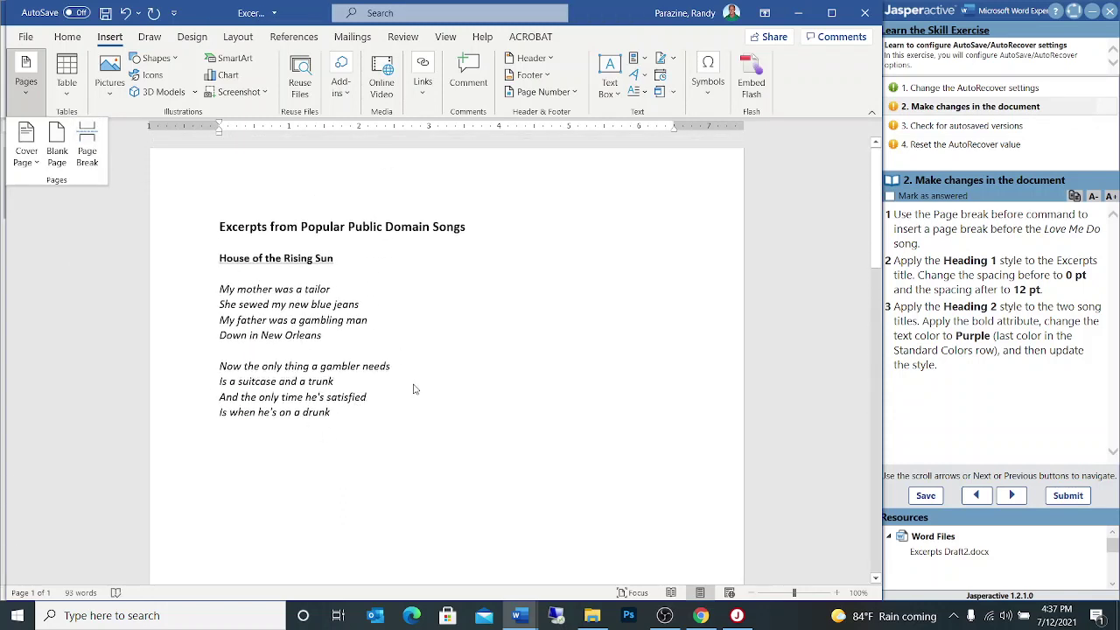
scroll(414, 388, "down", 4)
scroll(415, 384, "up", 3)
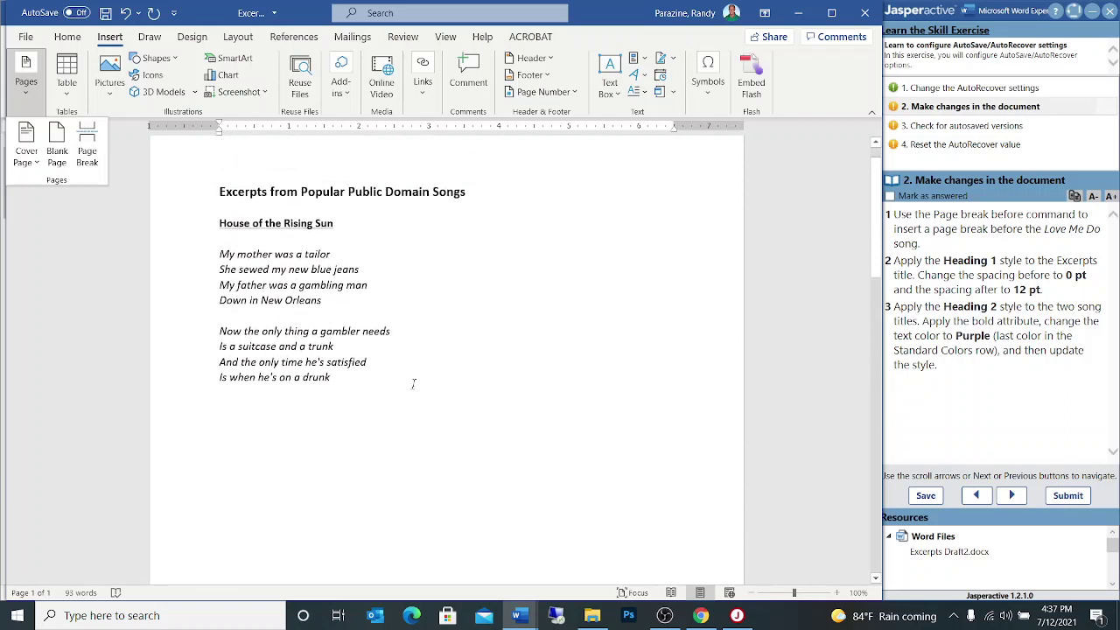
scroll(414, 383, "down", 6)
scroll(416, 383, "up", 3)
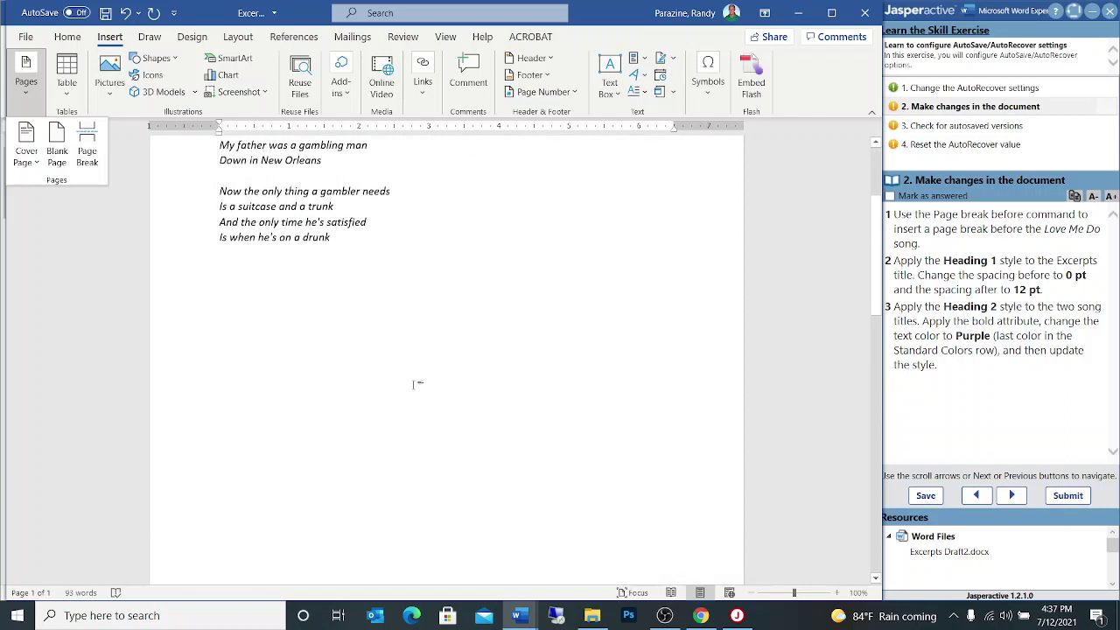
- Show the formatting marks to examine the page break between the two songs, and hide them again
left_click(68, 37)
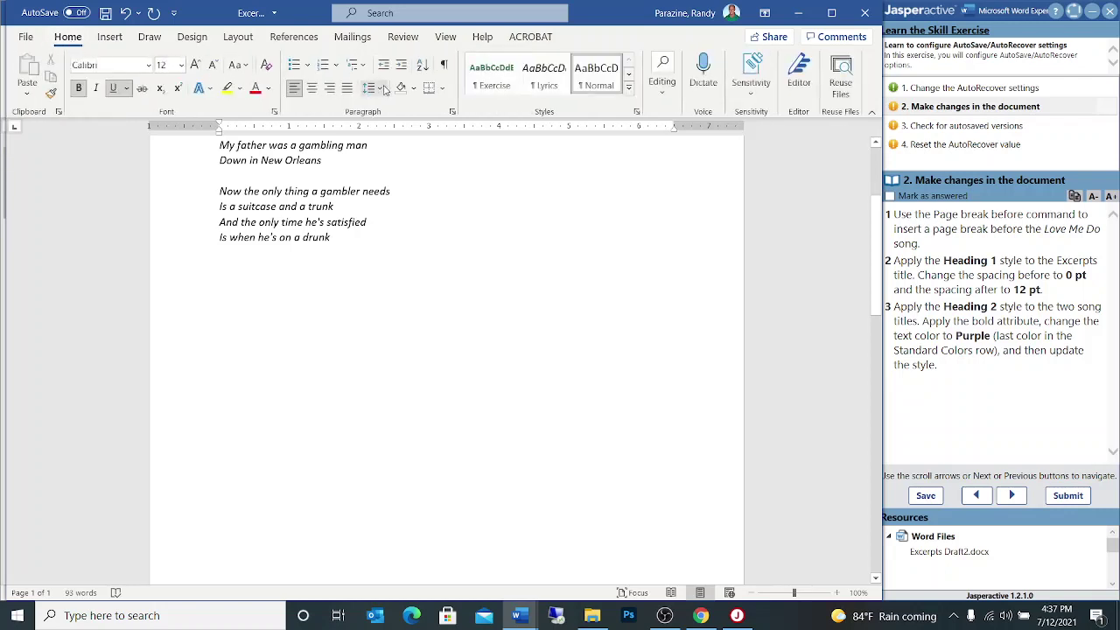
left_click(445, 67)
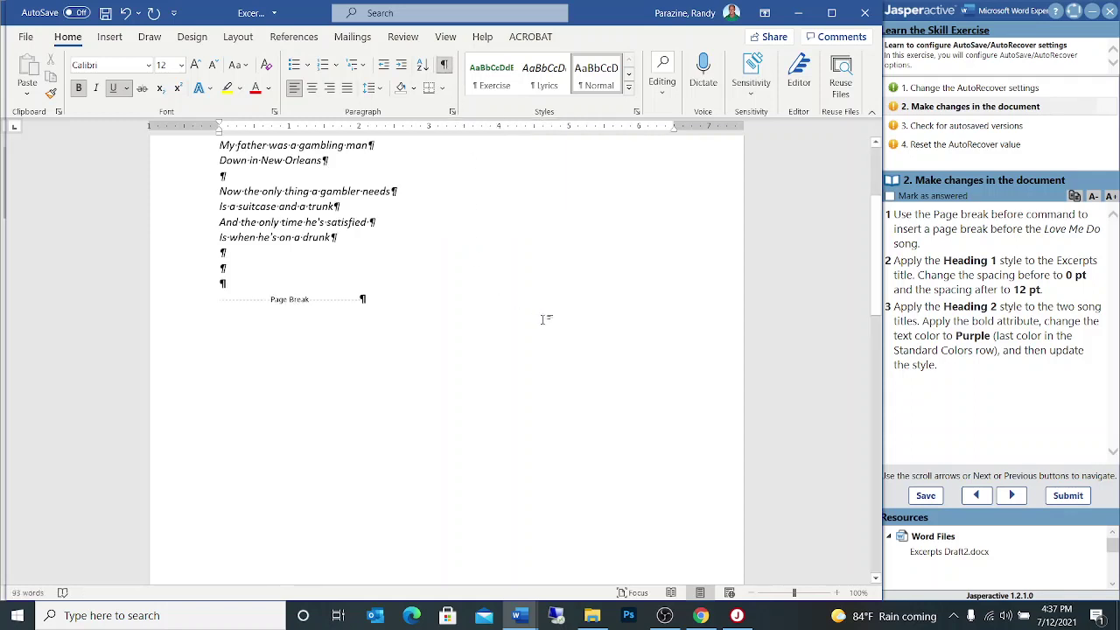
scroll(542, 318, "up", 4)
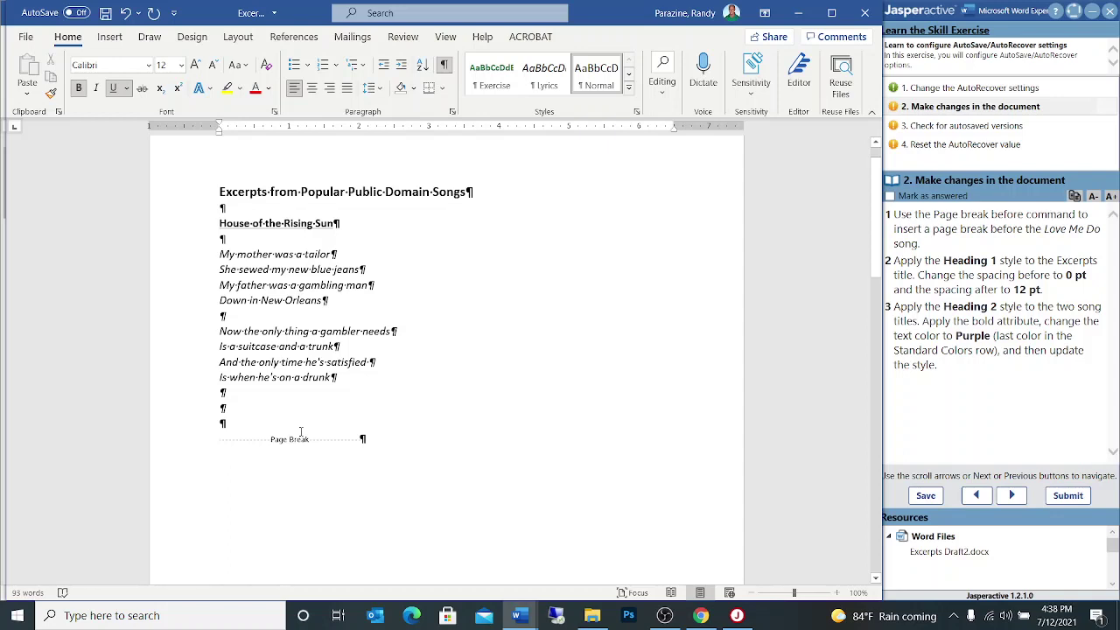
scroll(301, 432, "down", 10)
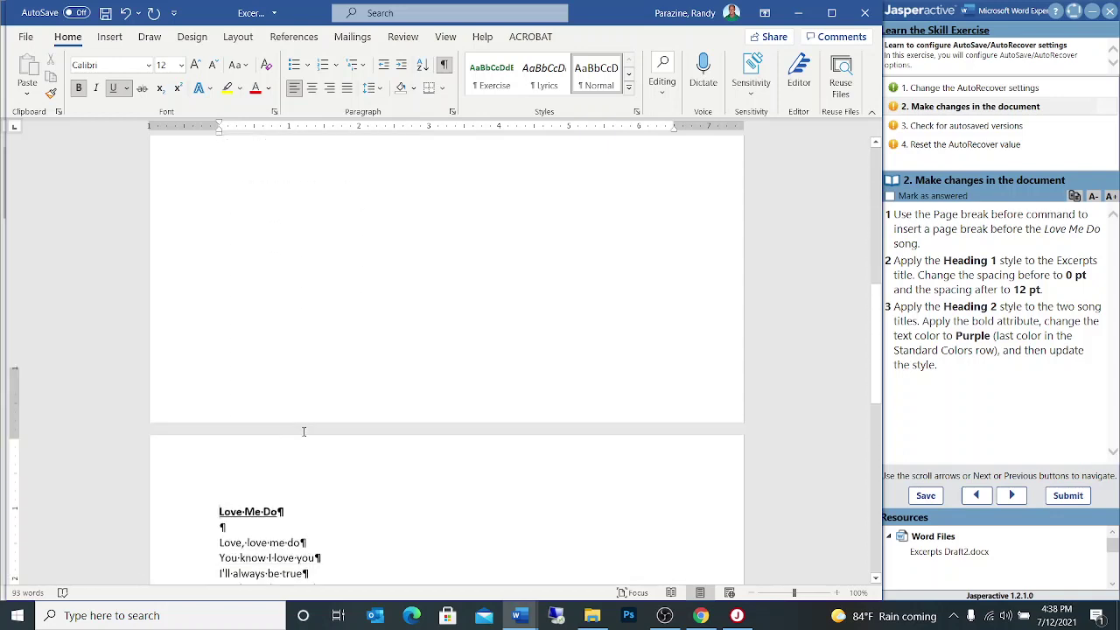
scroll(304, 431, "up", 8)
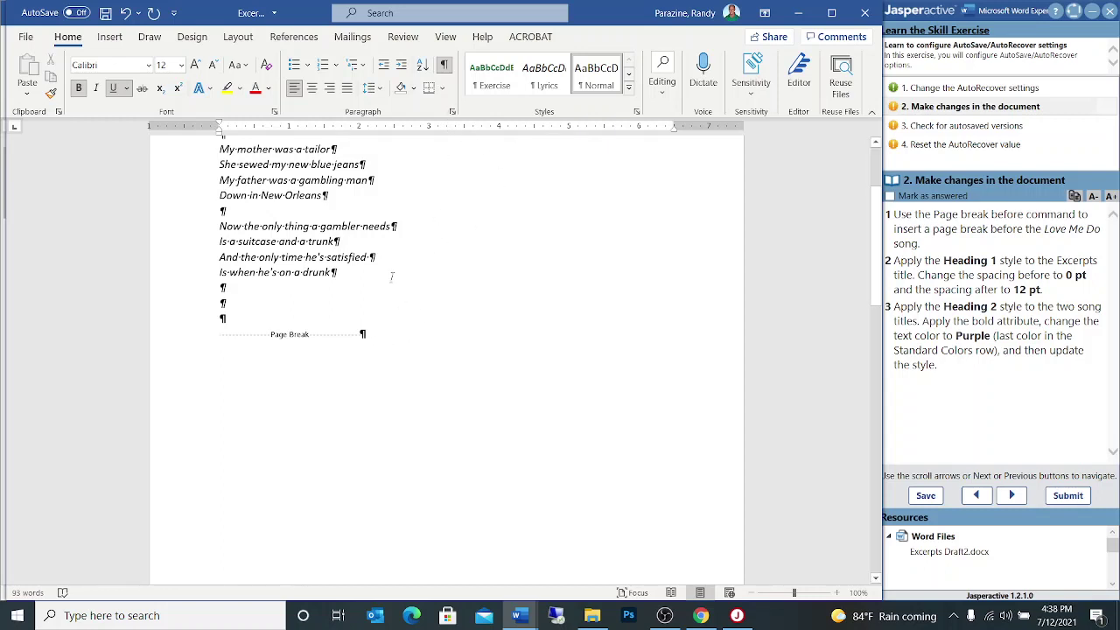
left_click(444, 65)
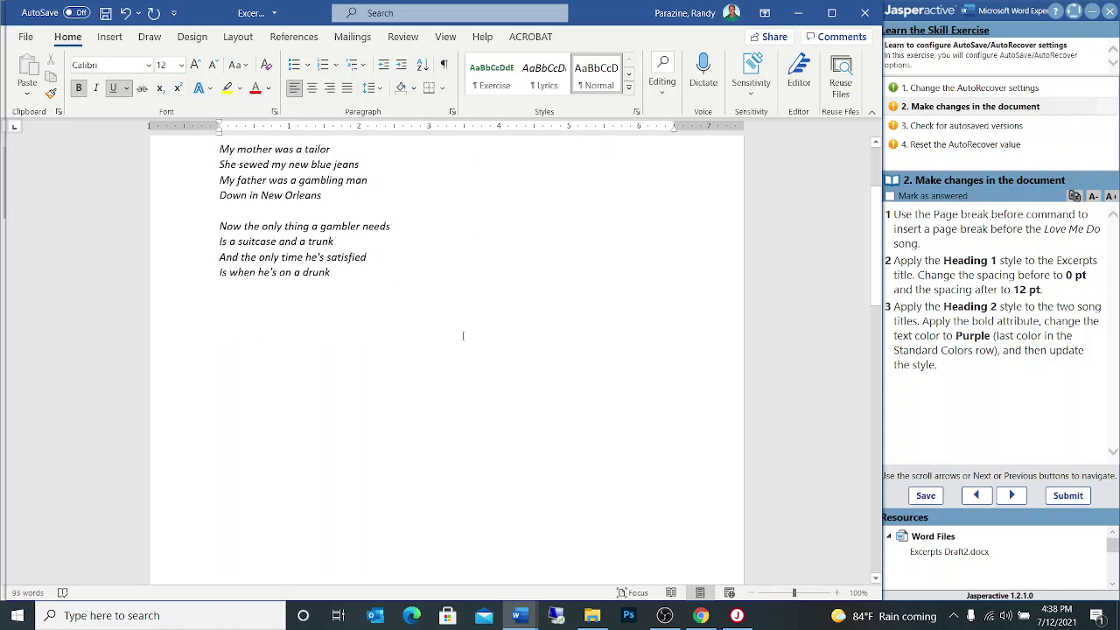
- Apply the Heading 1 style to the title "Excerpts from Popular Public Domain Songs"
scroll(454, 326, "up", 3)
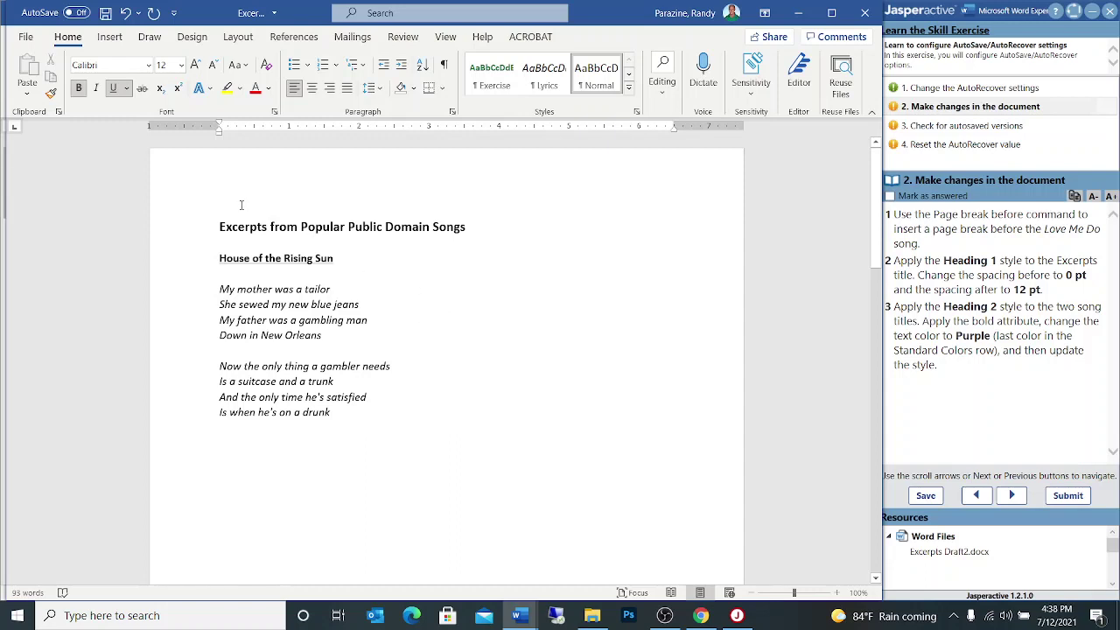
left_click(279, 227)
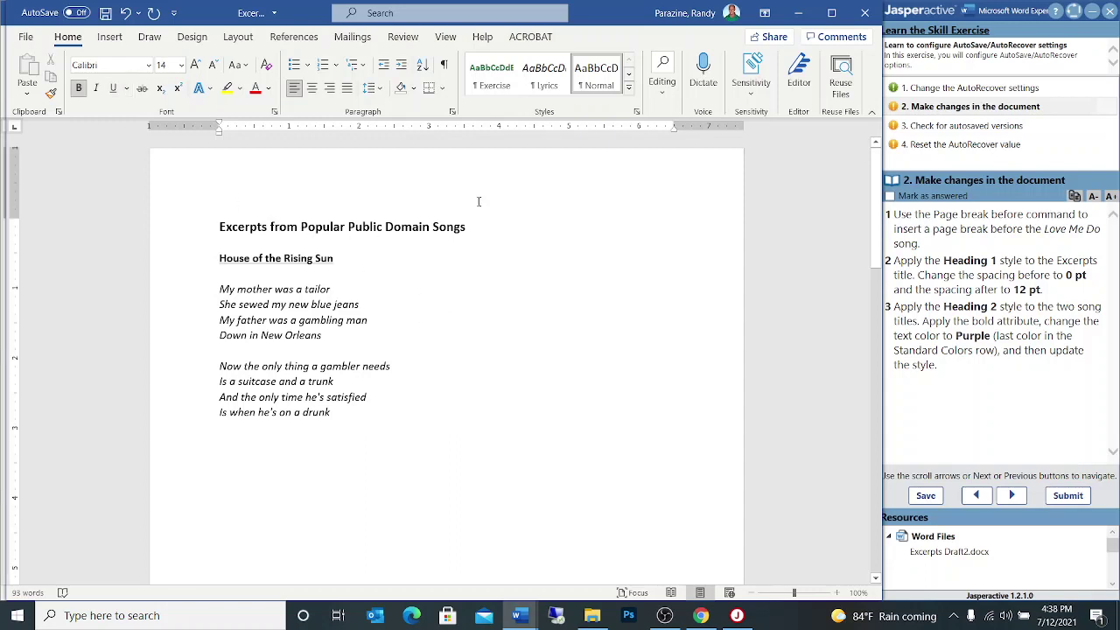
left_click(628, 89)
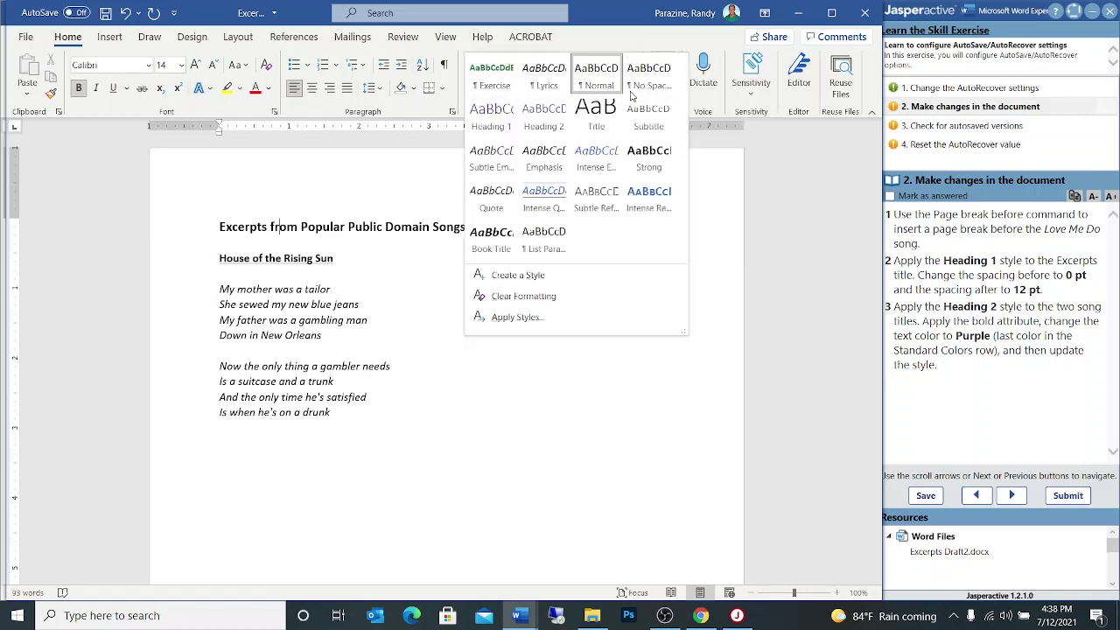
left_click(493, 117)
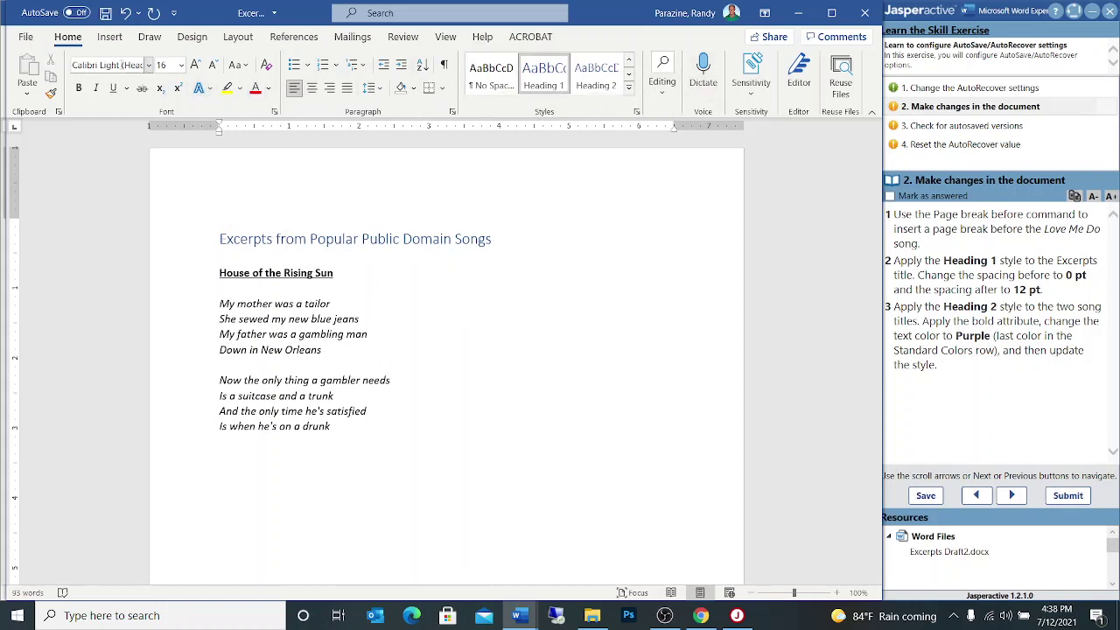
left_click(111, 39)
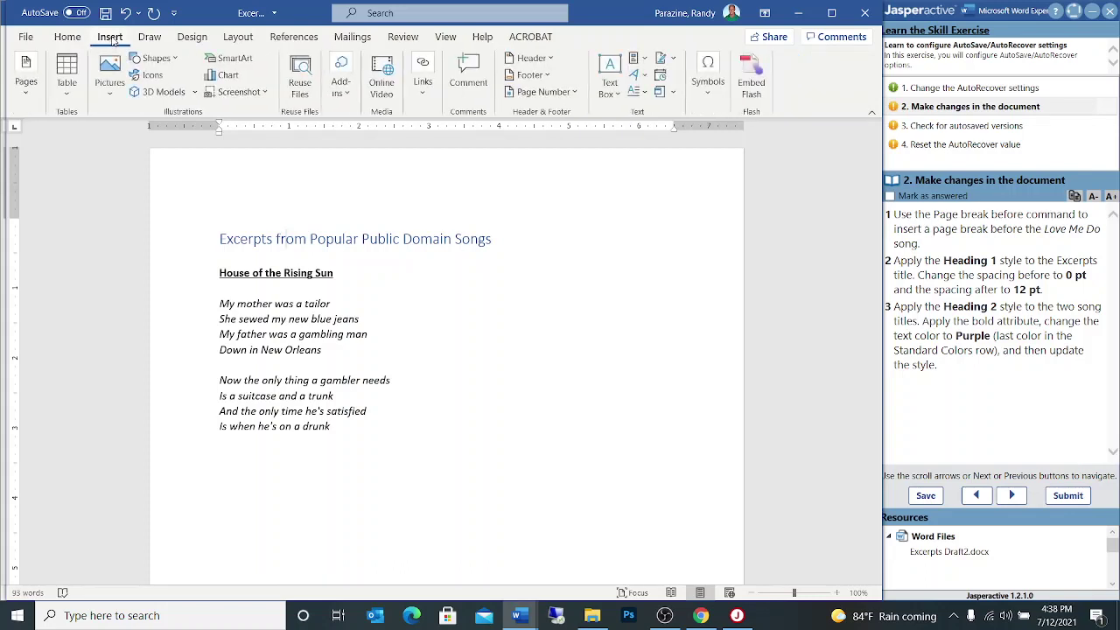
left_click(26, 95)
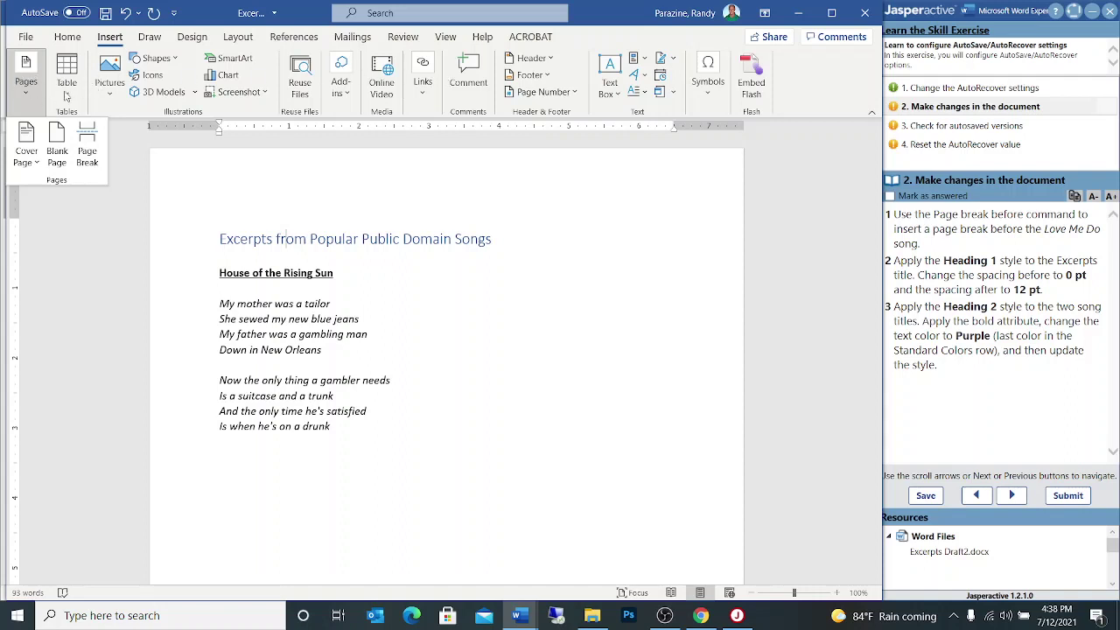
left_click(511, 317)
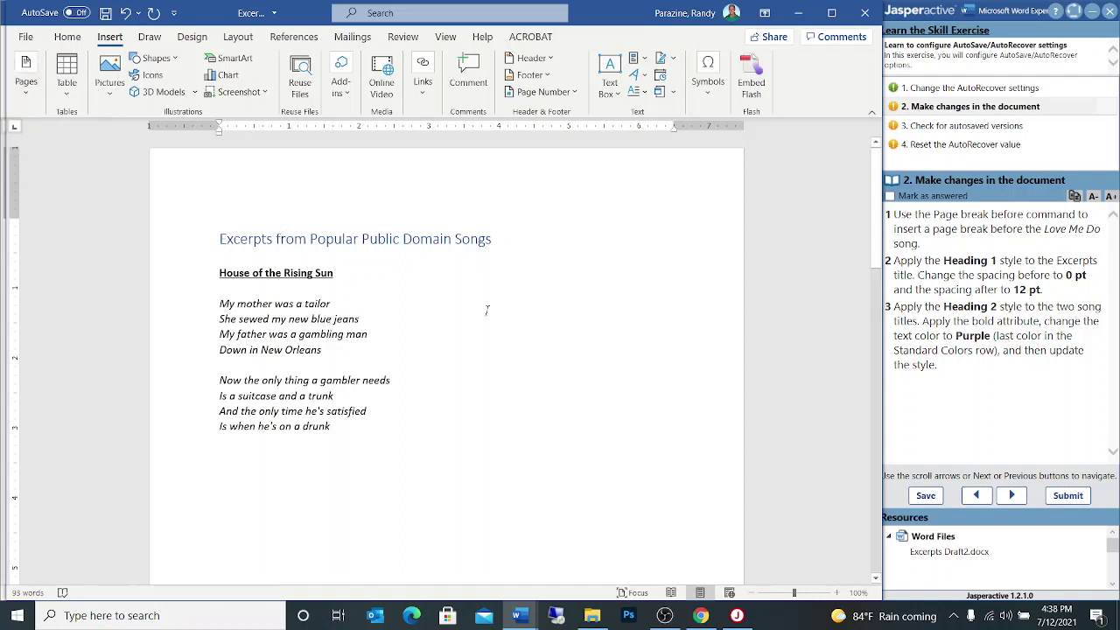
left_click(68, 38)
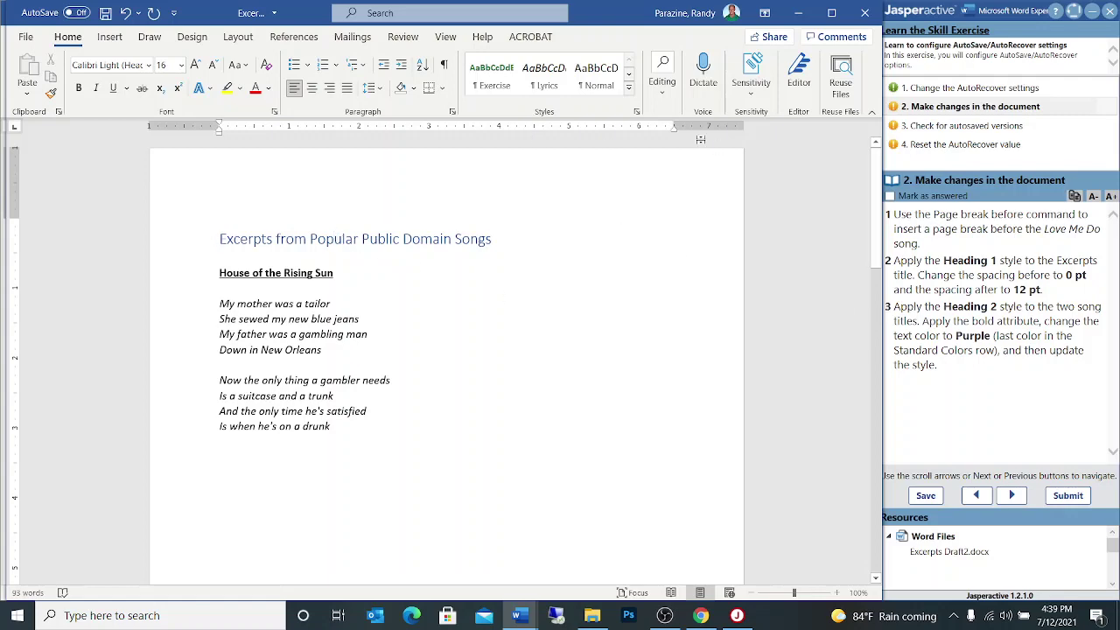
- Set the document title's paragraph spacing to 0 pt before and 12 pt after
left_click(454, 111)
left_click_drag(451, 146, 677, 146)
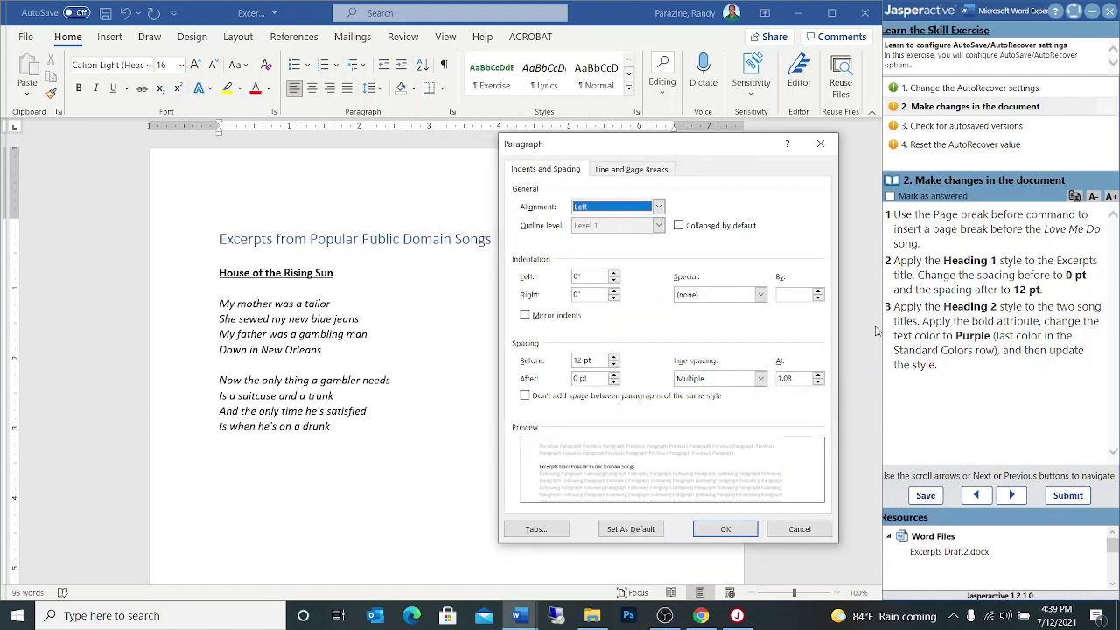
left_click(613, 364)
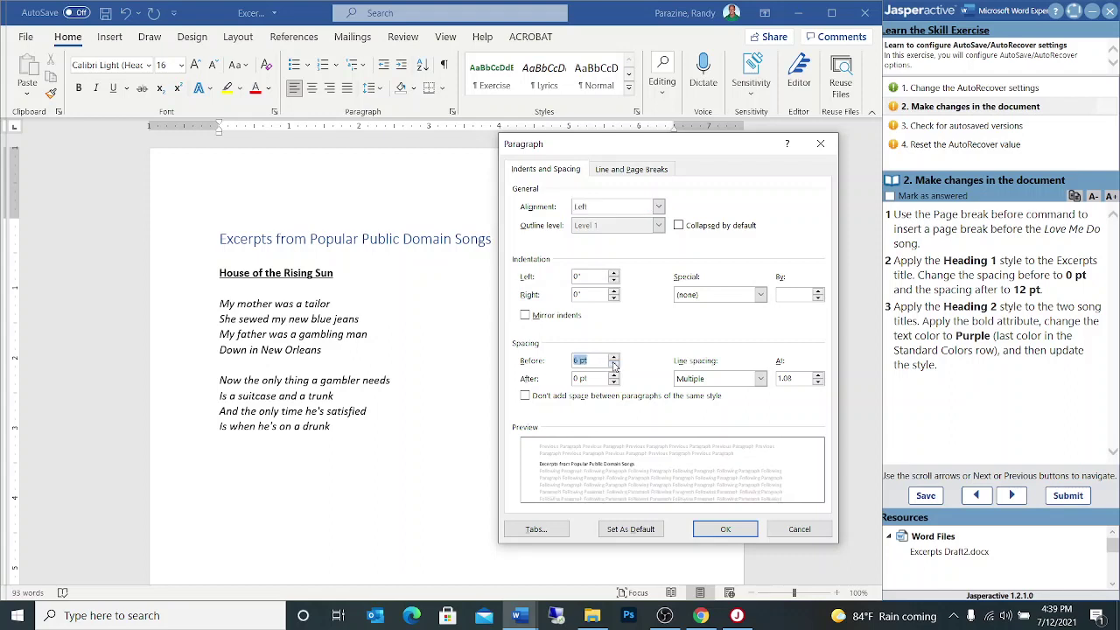
left_click(613, 365)
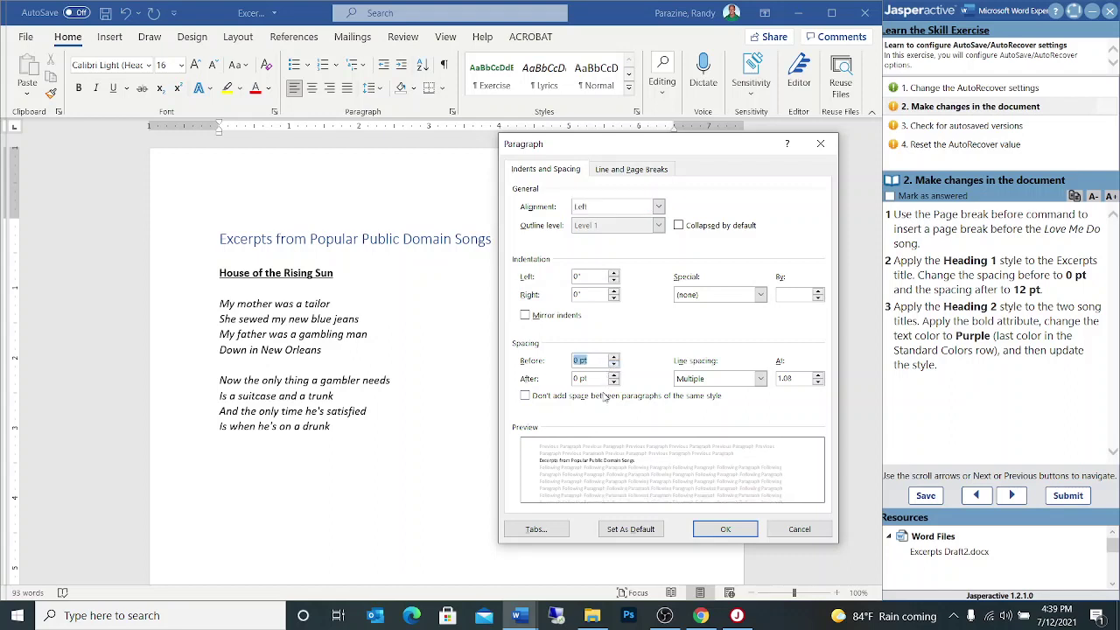
left_click(613, 373)
left_click(613, 373)
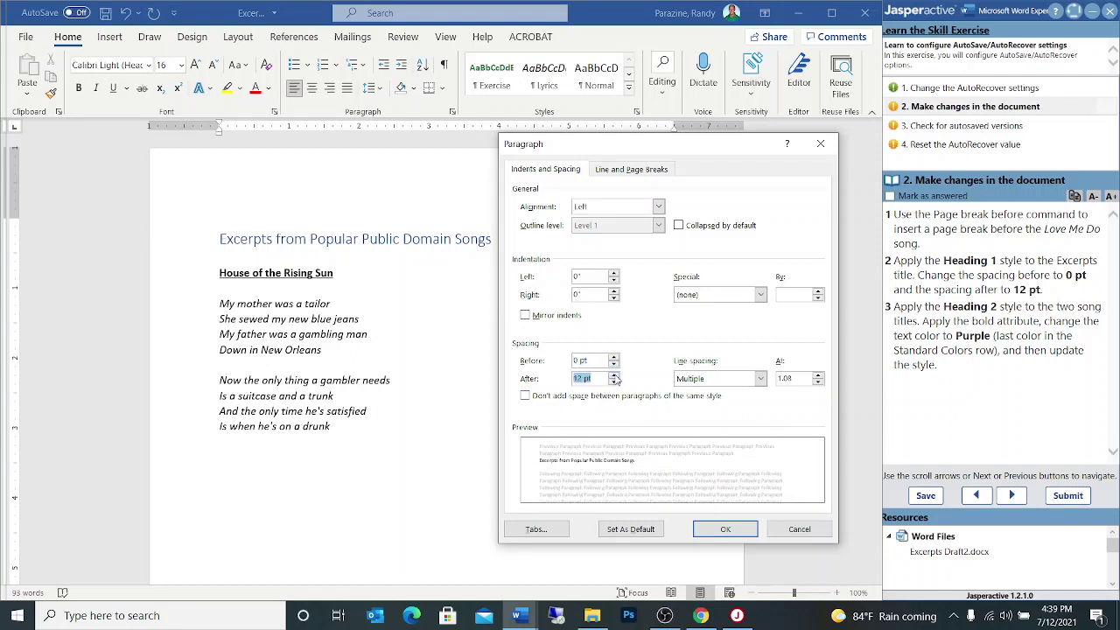
left_click(724, 529)
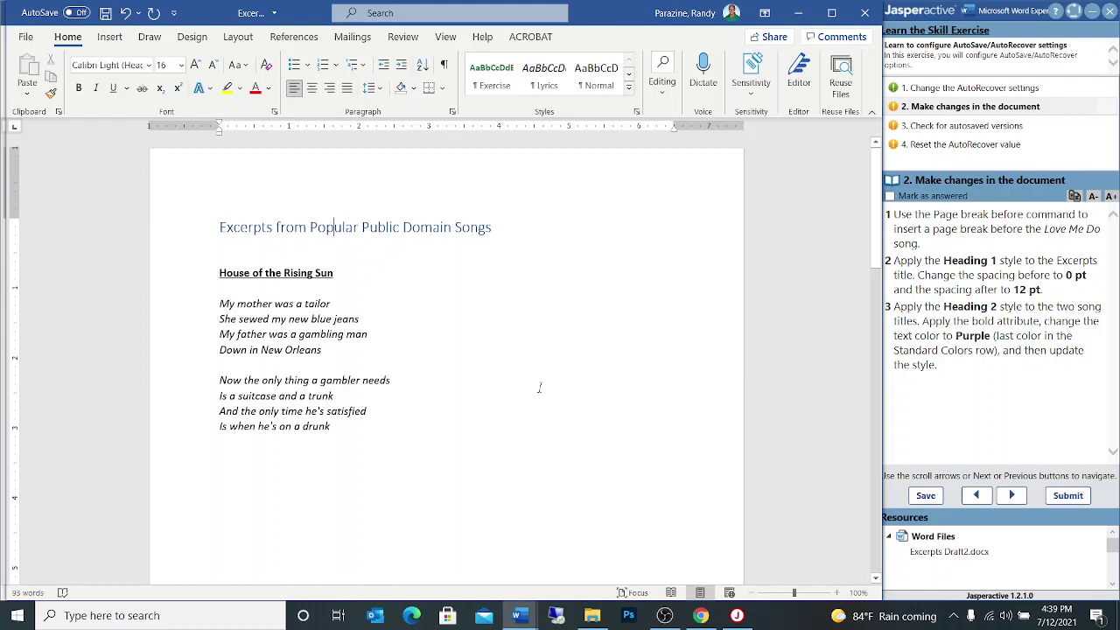
- Apply the Heading 2 style to both song titles, "House of the Rising Sun" and "Love Me Do", in one selection
scroll(539, 388, "down", 2)
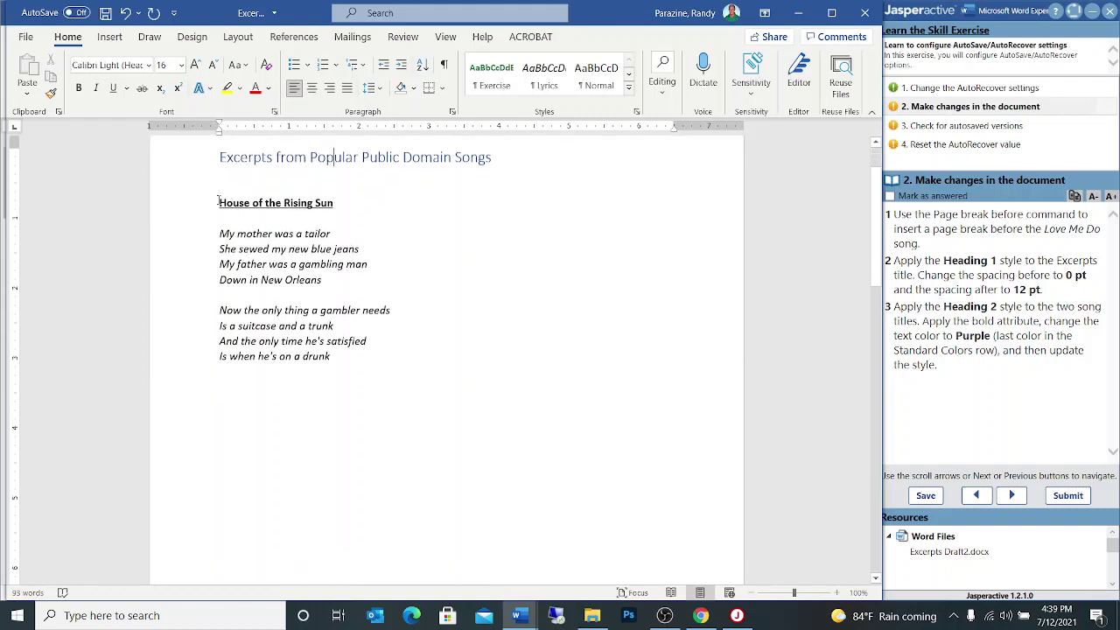
left_click_drag(219, 200, 339, 205)
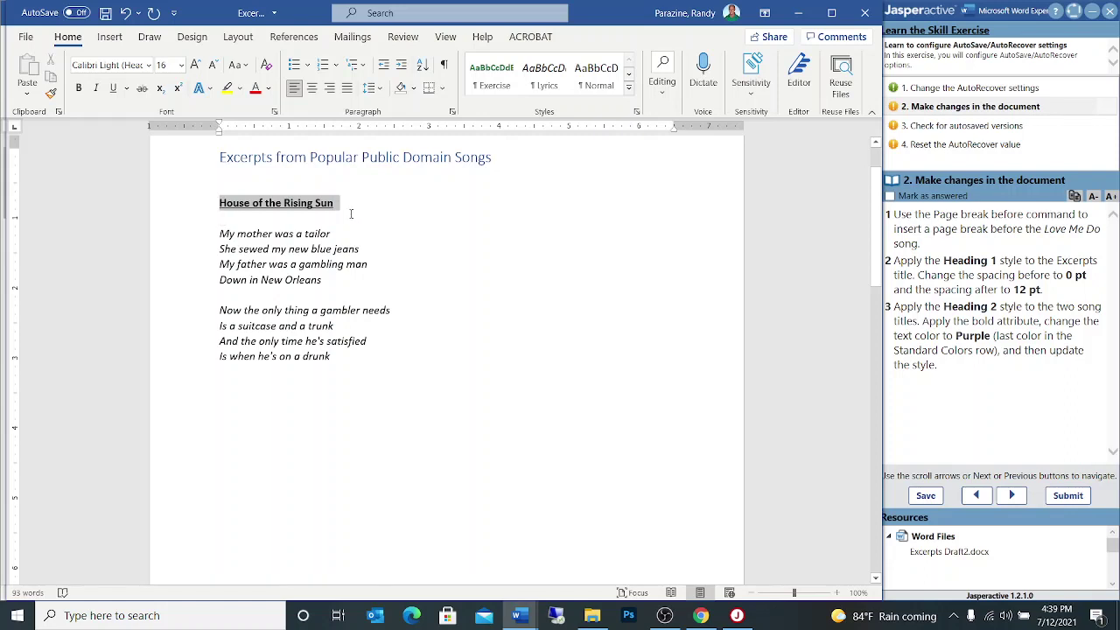
scroll(466, 288, "down", 10)
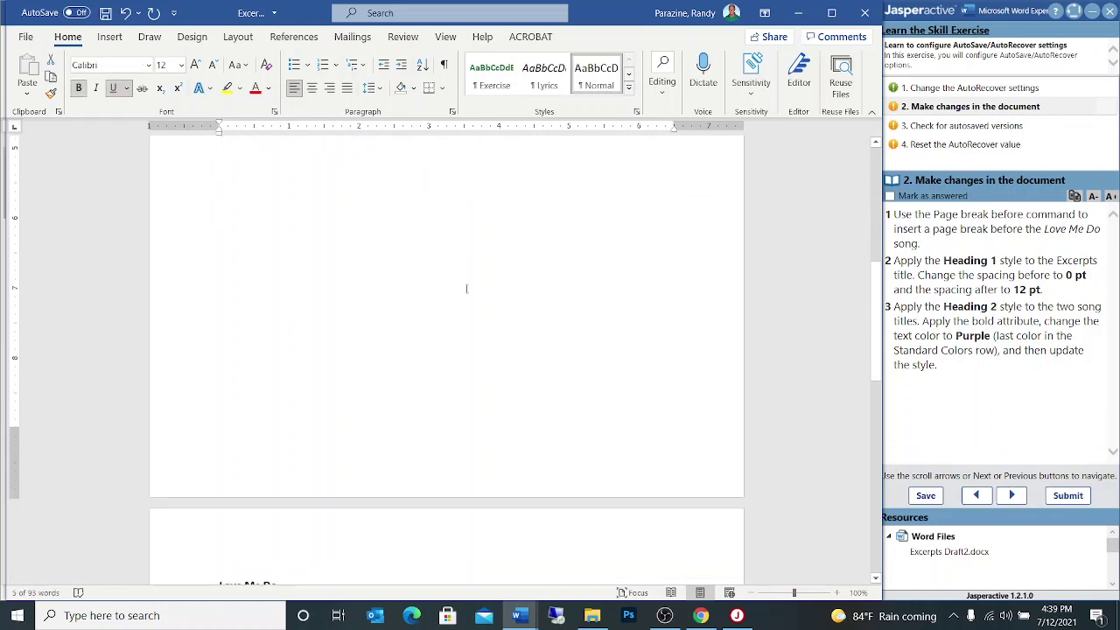
scroll(466, 288, "down", 3)
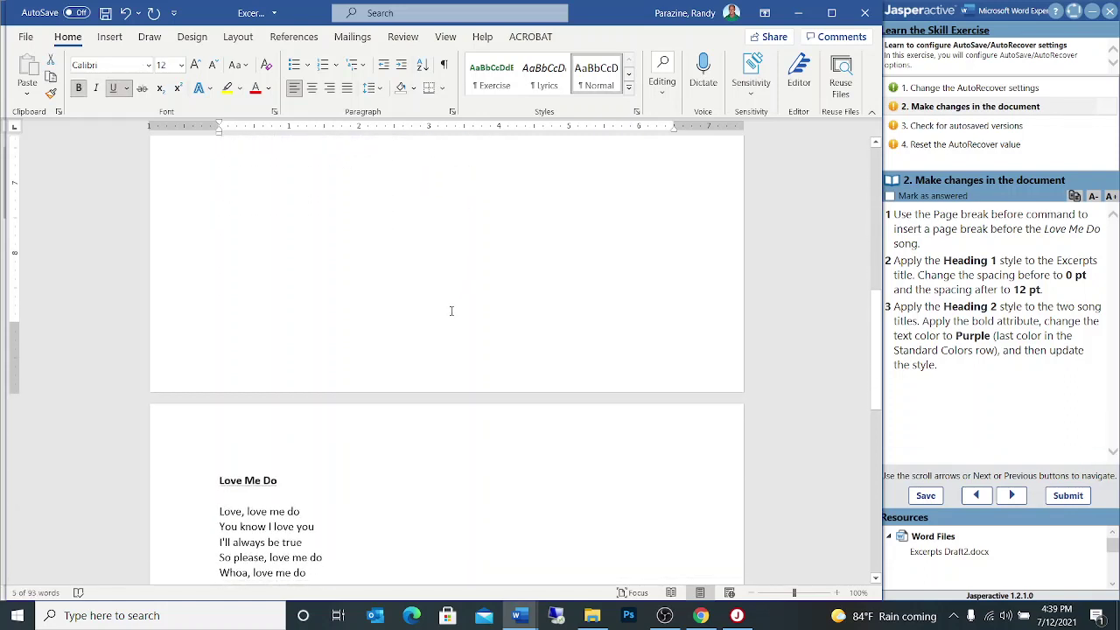
left_click_drag(218, 480, 284, 487)
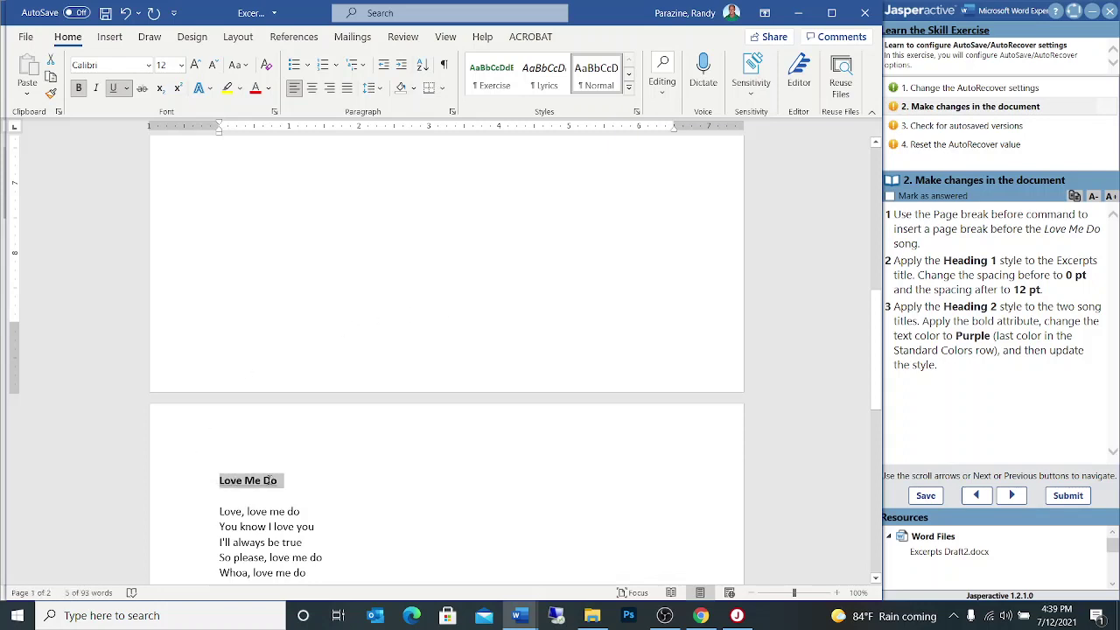
scroll(495, 371, "up", 12)
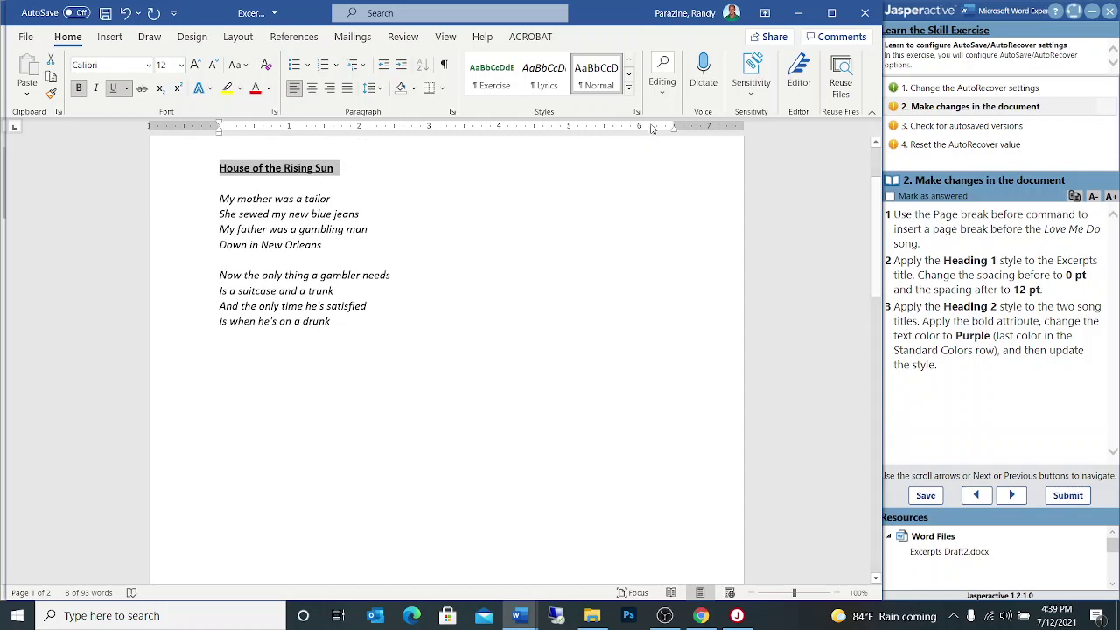
left_click(628, 86)
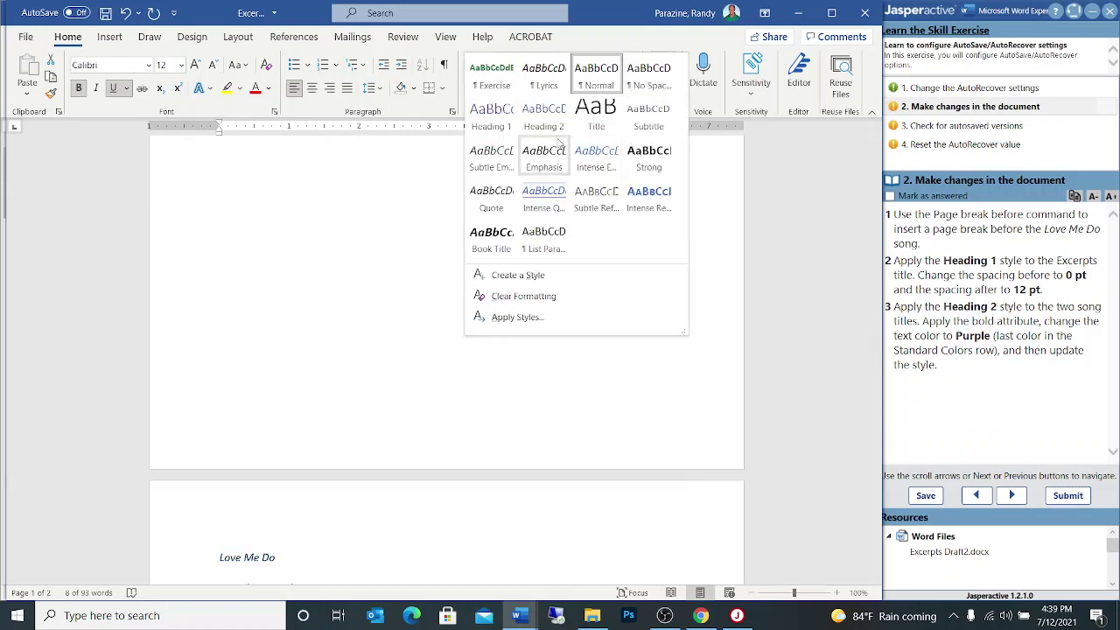
left_click(543, 116)
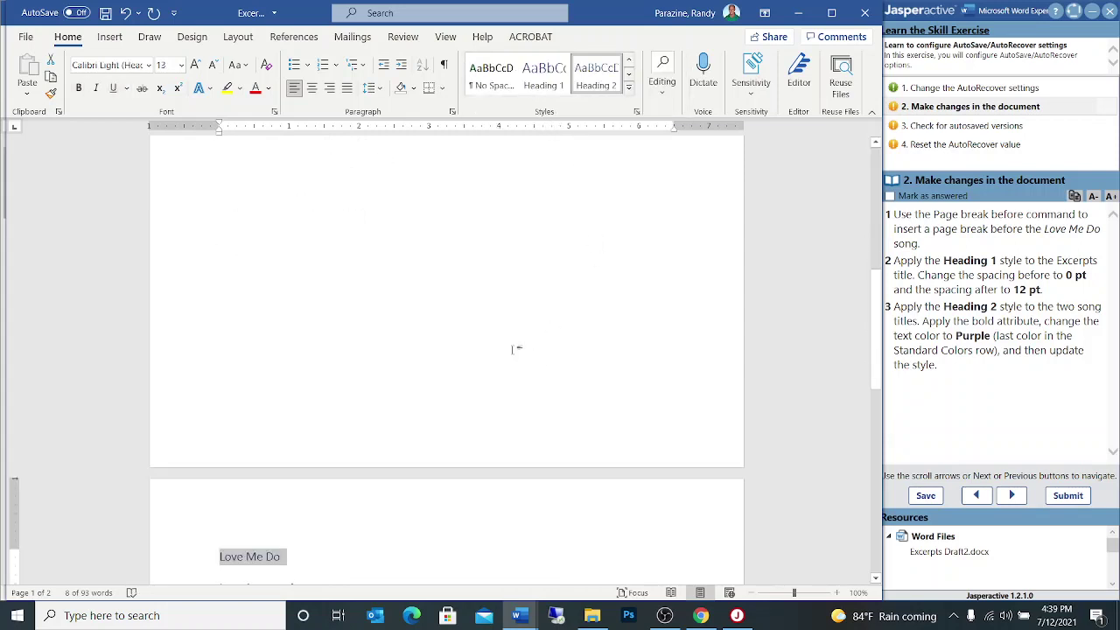
- Make the two selected song titles bold and change their text color to the standard Purple
scroll(515, 349, "up", 5)
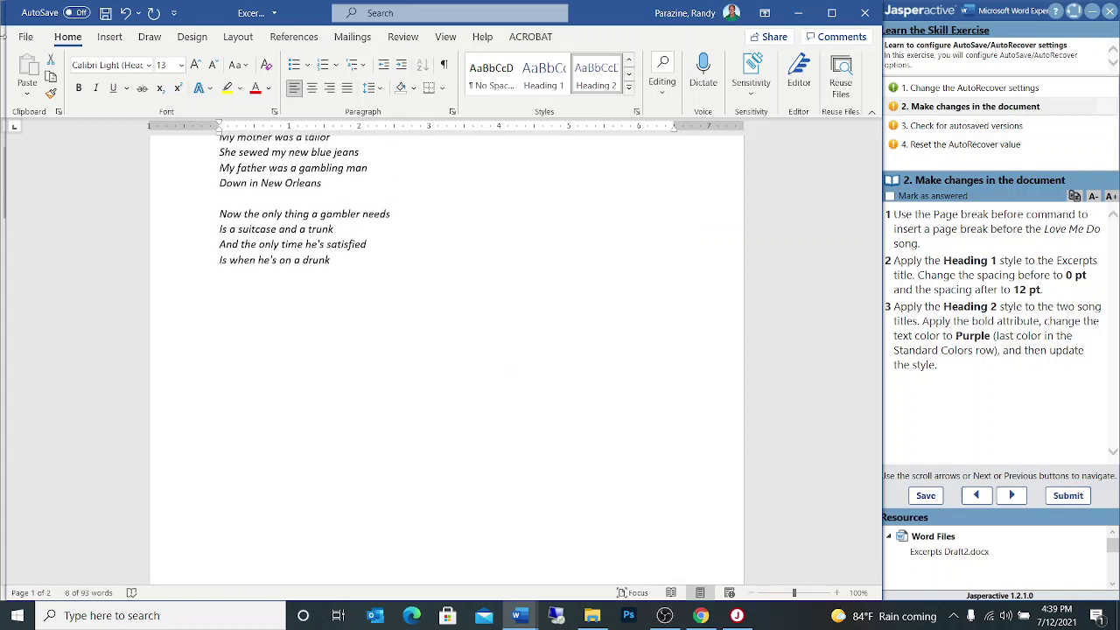
left_click(77, 88)
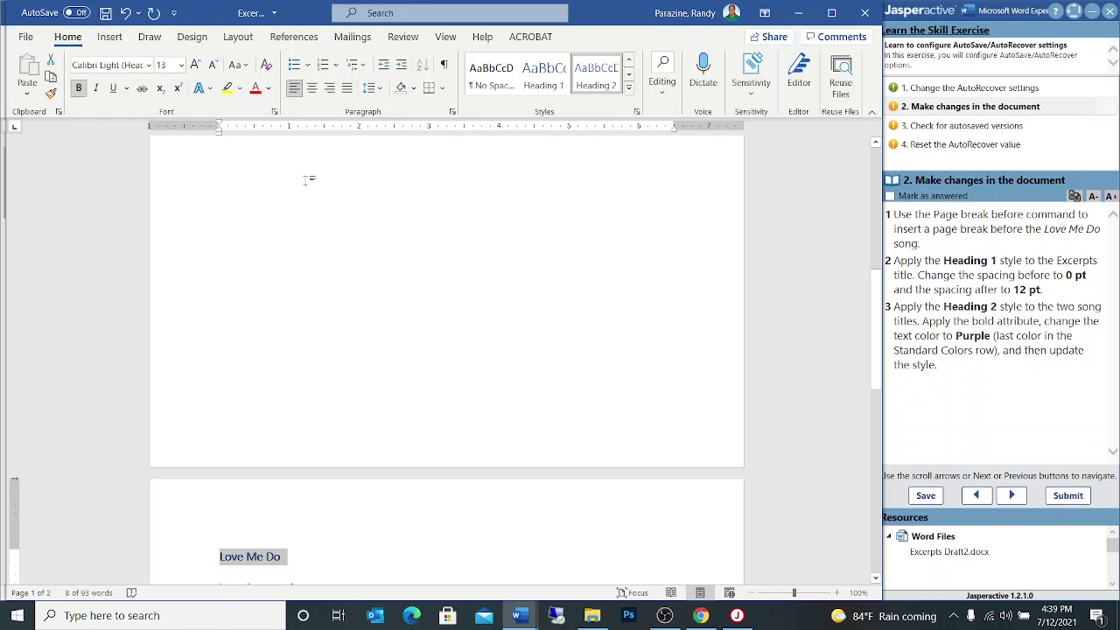
left_click(267, 88)
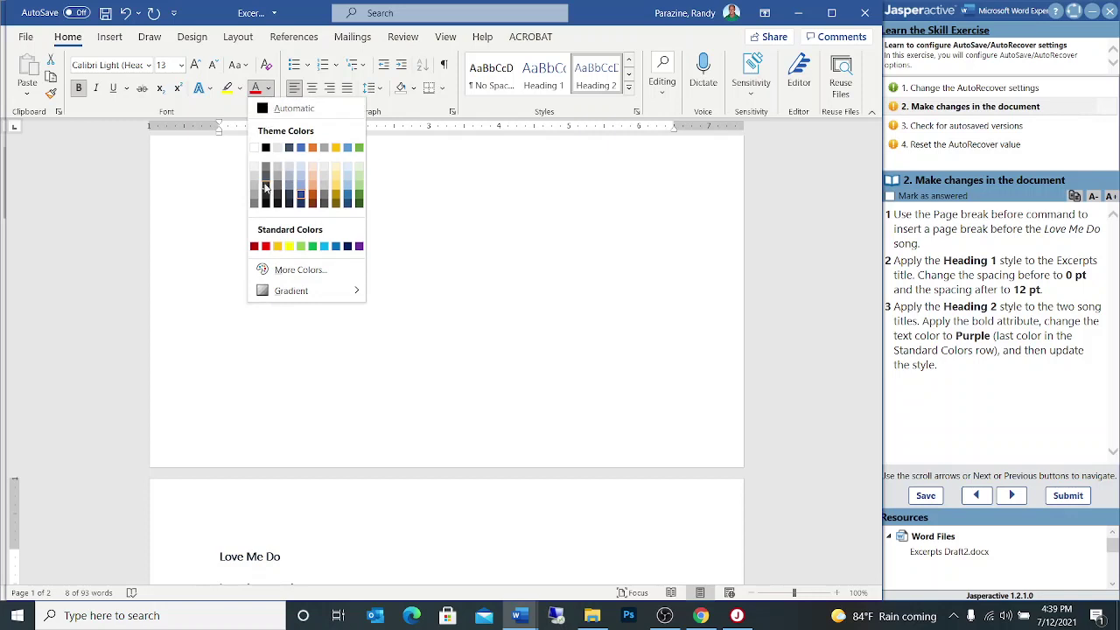
left_click(358, 246)
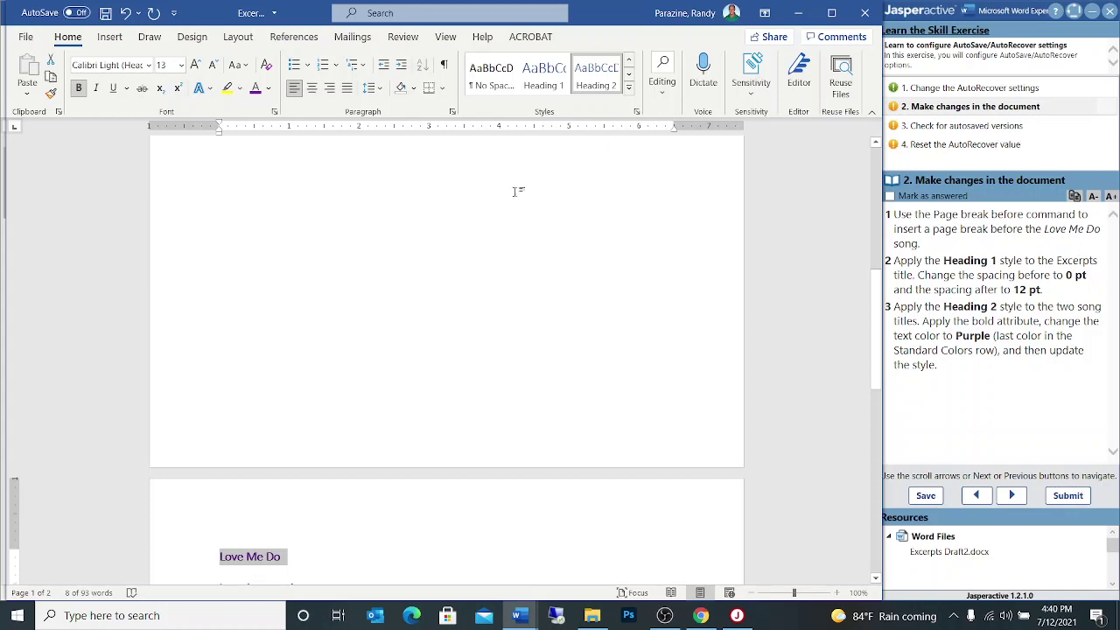
- Update the Heading 2 style to match the formatting of the selected song titles, and deselect them
right_click(591, 77)
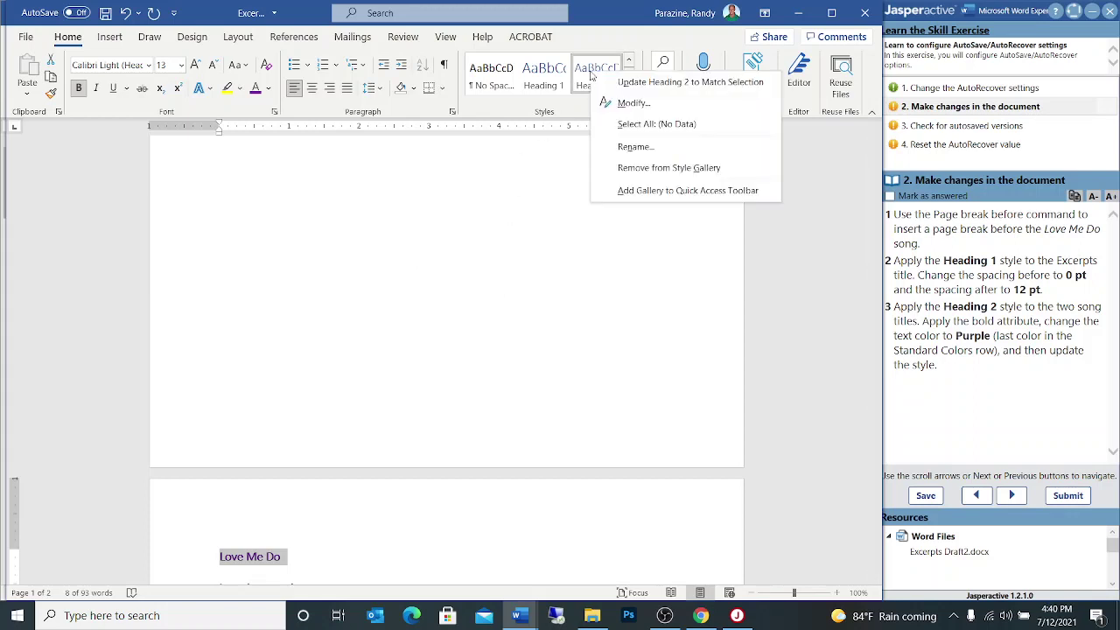
left_click(641, 85)
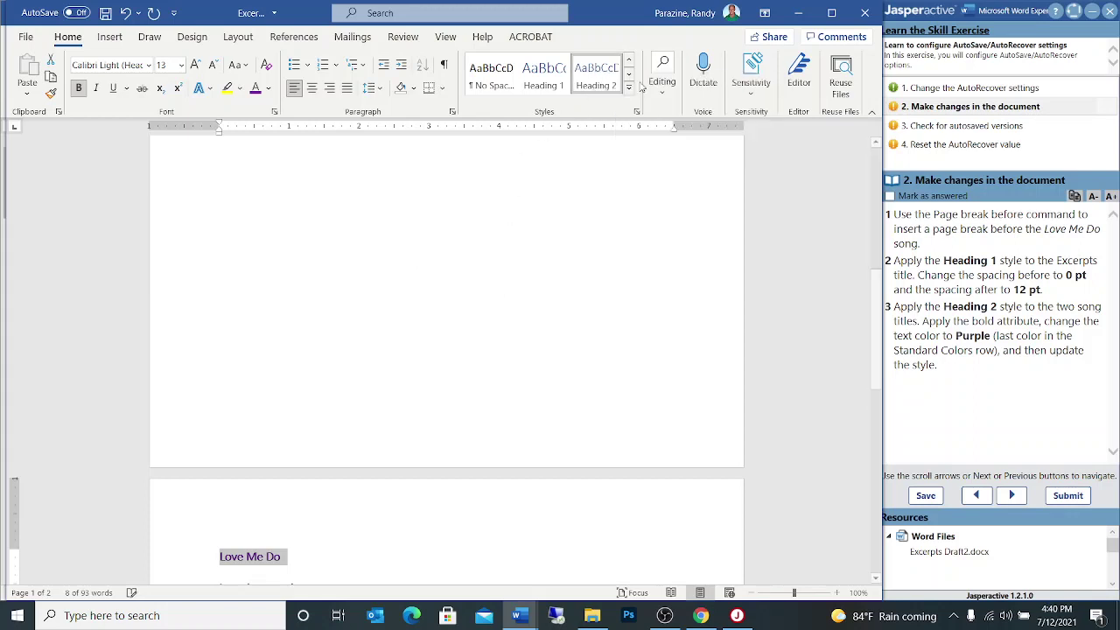
scroll(464, 369, "up", 5)
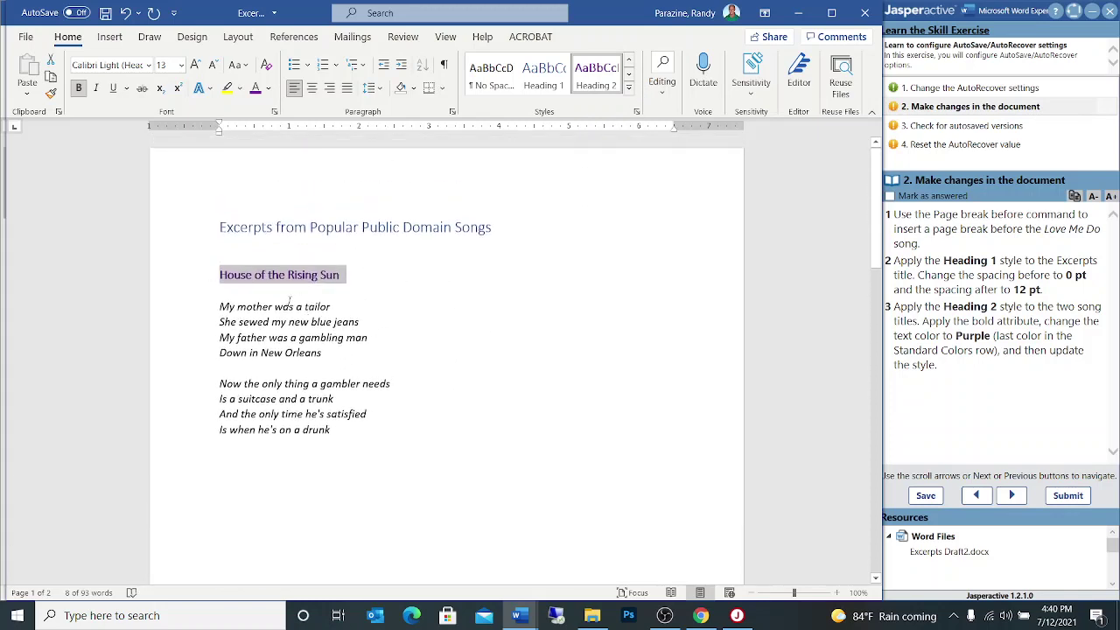
left_click(291, 305)
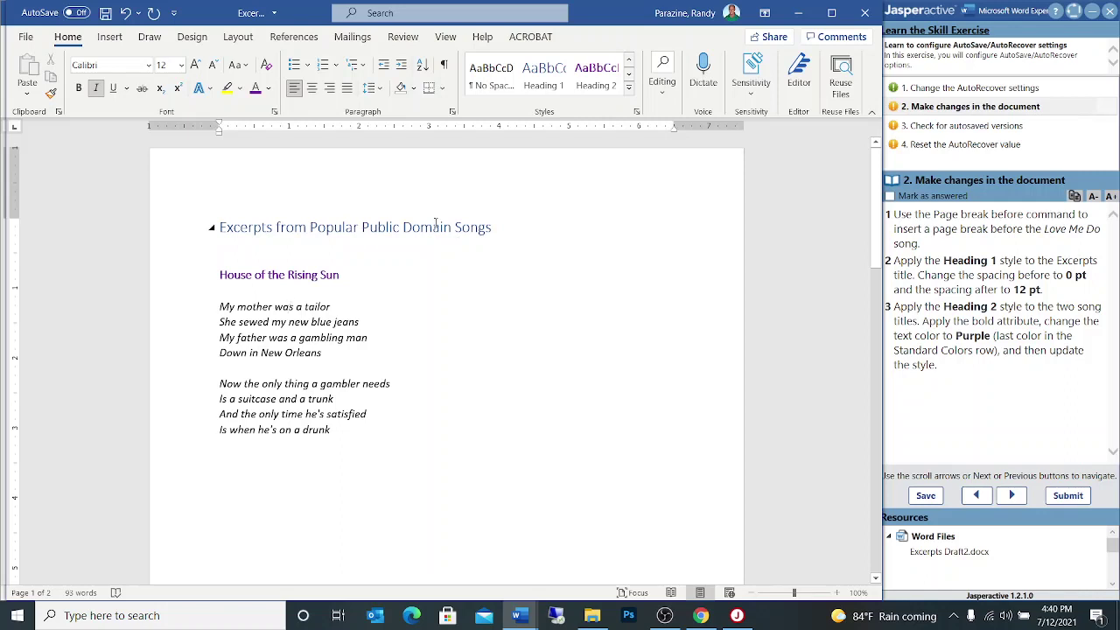
- Mark the "Make changes in the document" task as answered and go to the "Check for autosaved versions" task
left_click(890, 197)
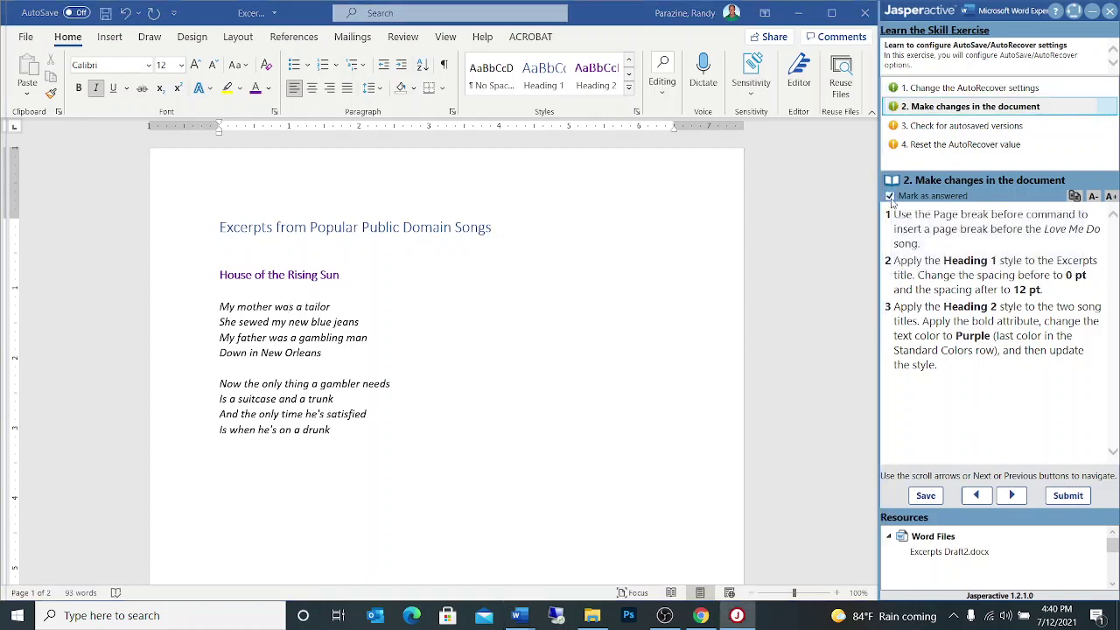
left_click(970, 125)
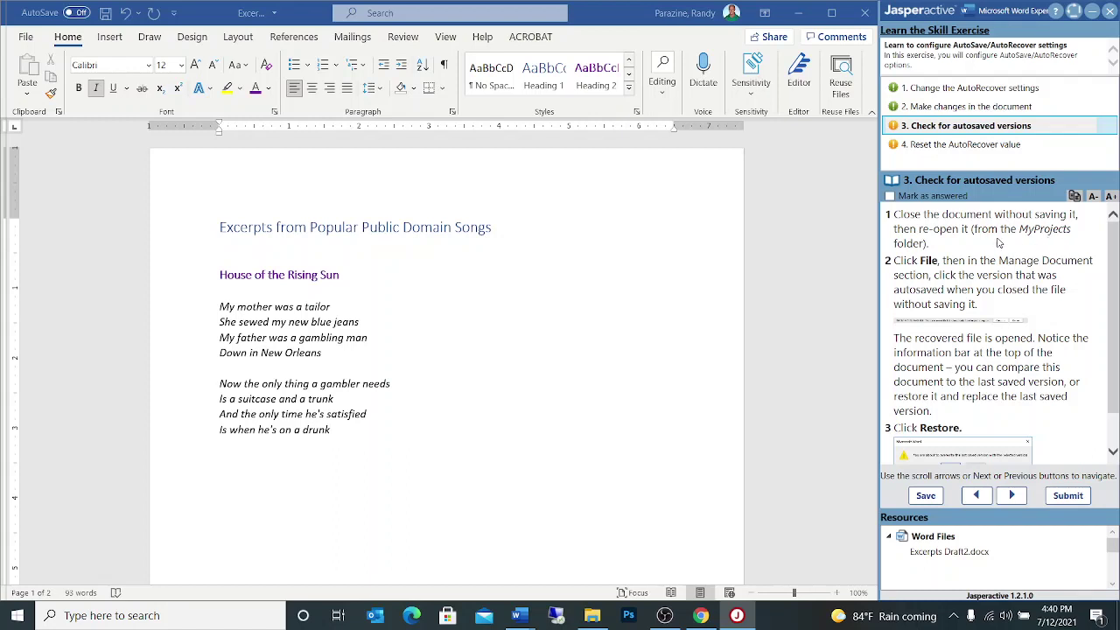
- Close the Excerpts Draft2 - Student document without saving the changes
left_click(35, 40)
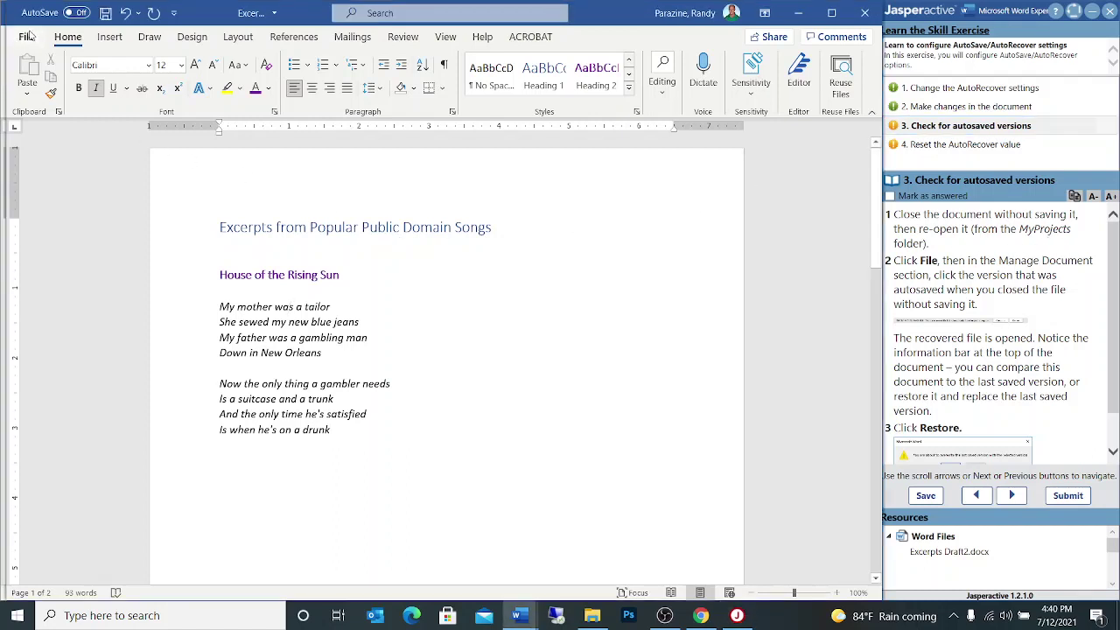
left_click(27, 37)
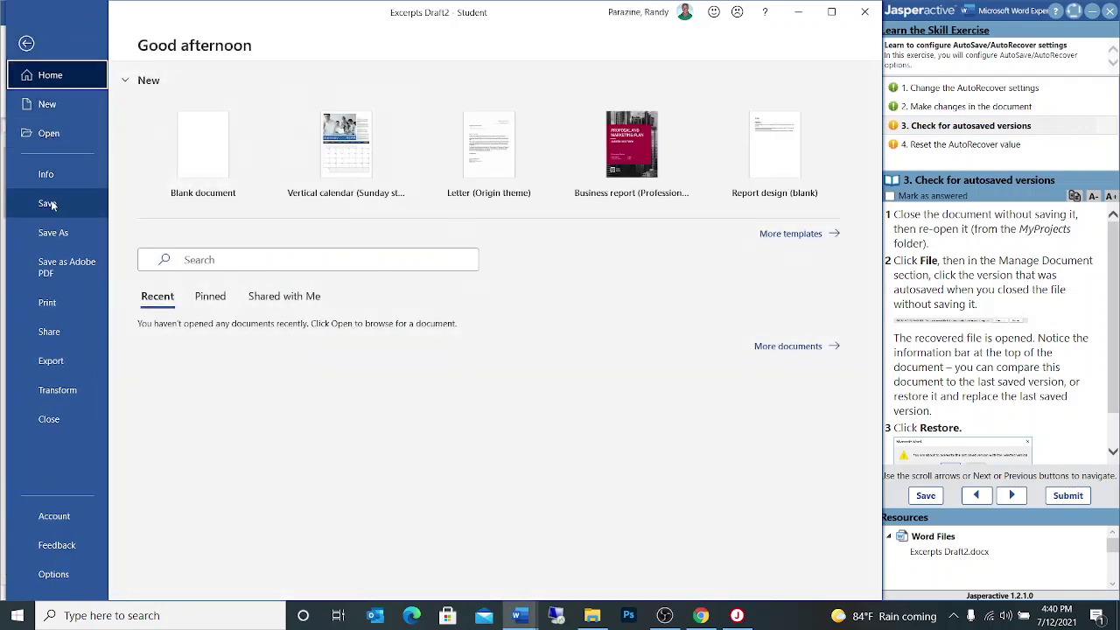
left_click(53, 421)
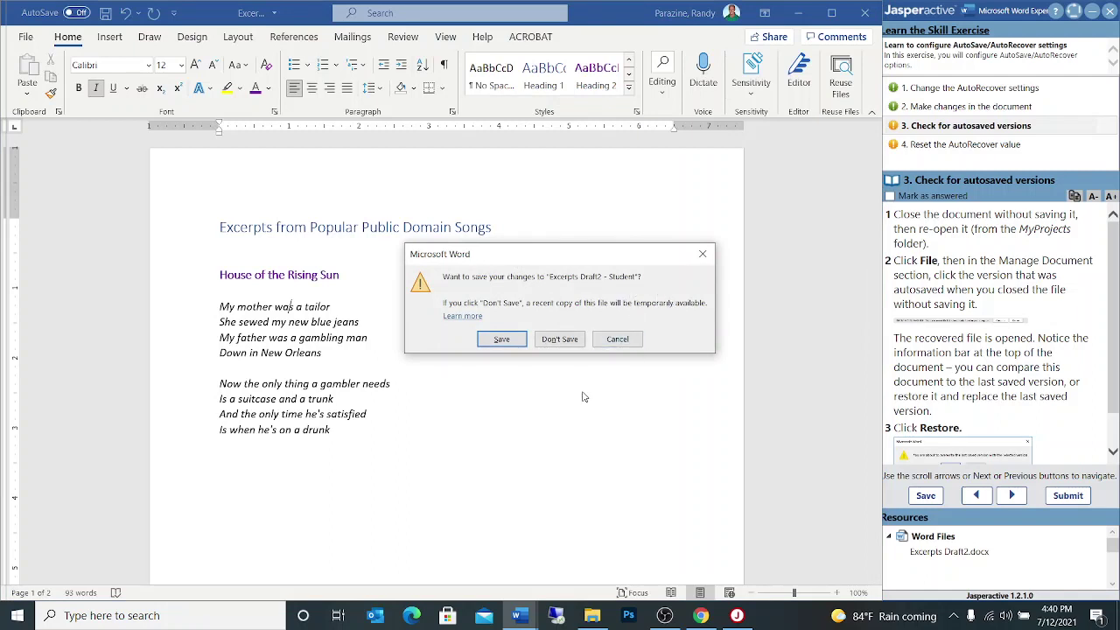
left_click(564, 342)
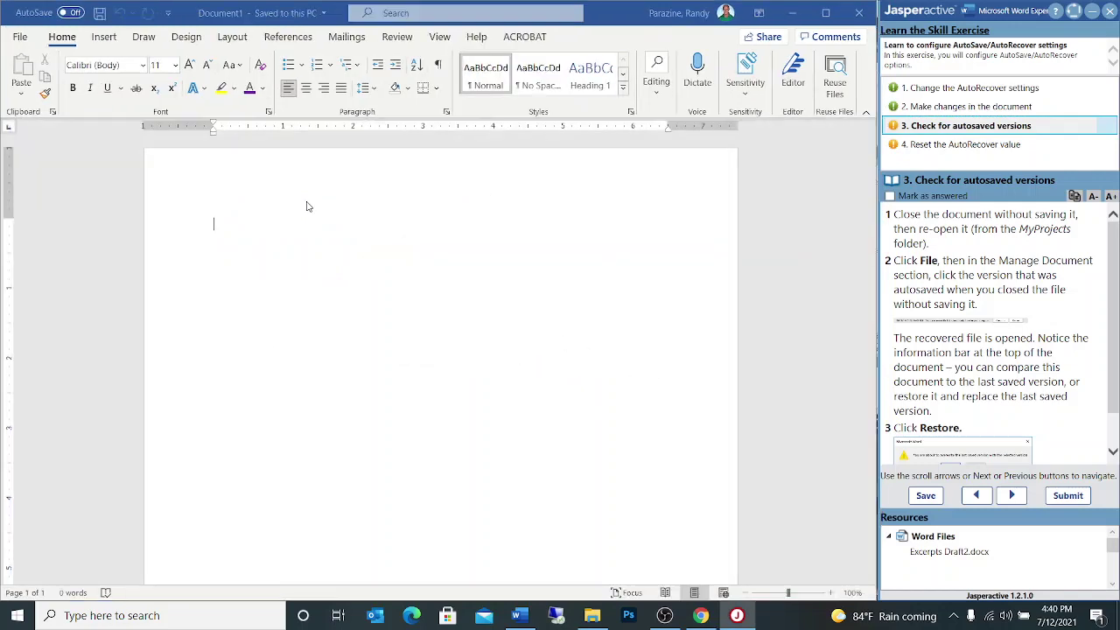
- Open the Excerpts Draft2 - Student document from the MyProjects folder inside Documents > Jasperactive
left_click(21, 39)
left_click(20, 38)
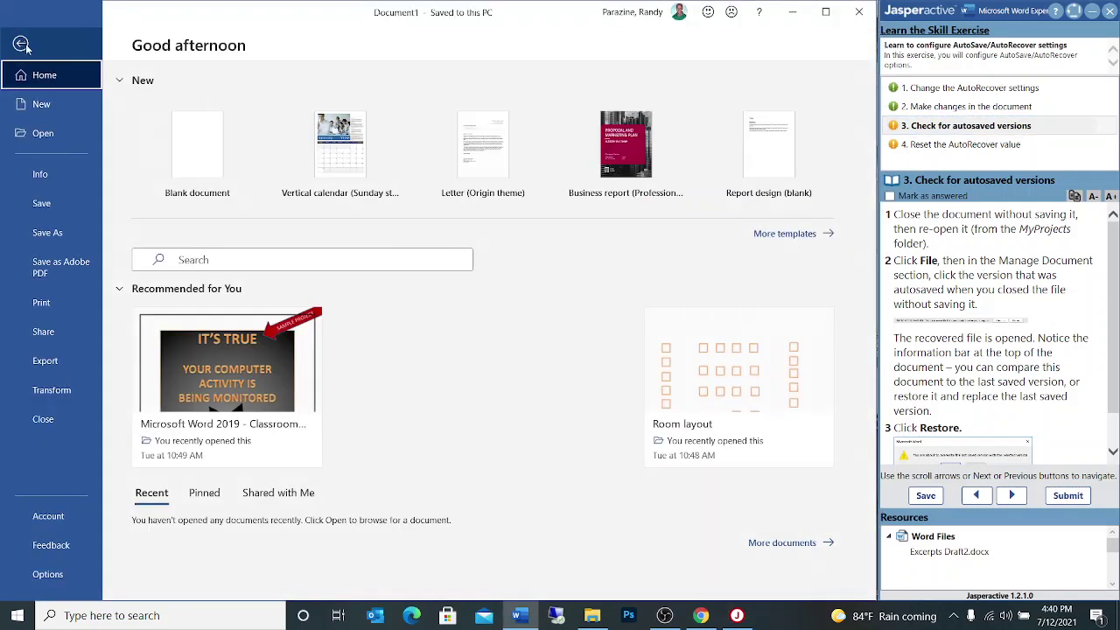
left_click(51, 144)
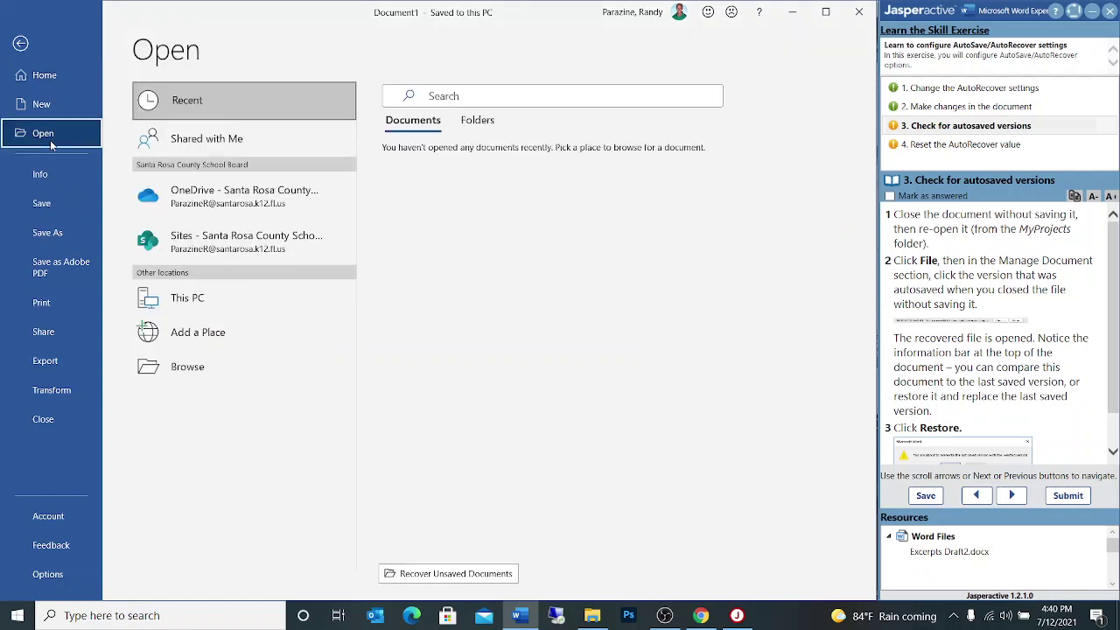
left_click(207, 298)
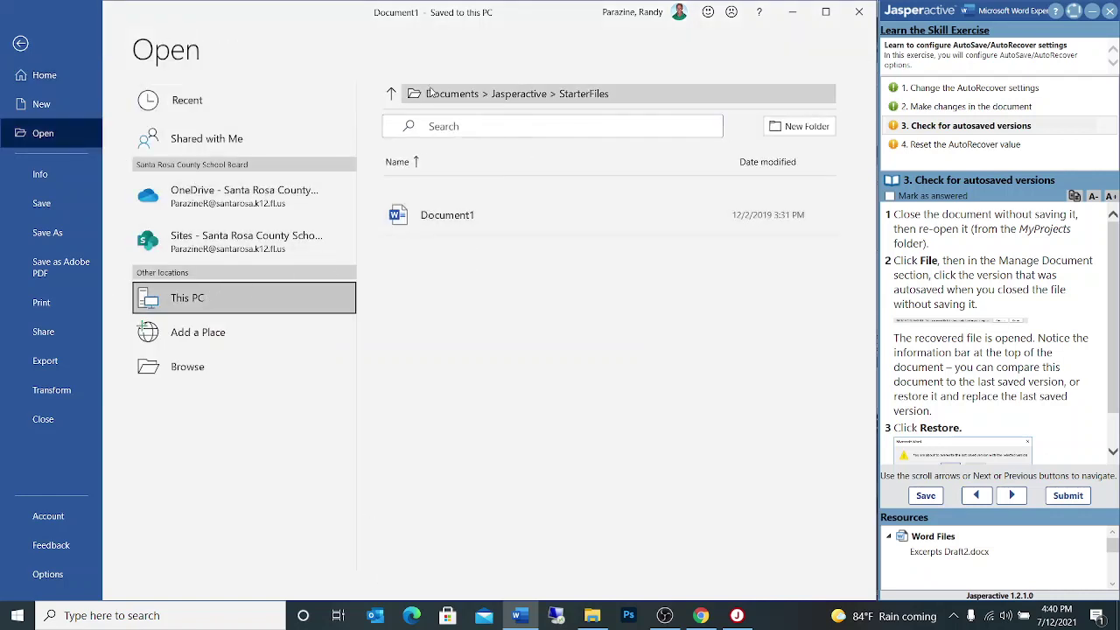
left_click(393, 94)
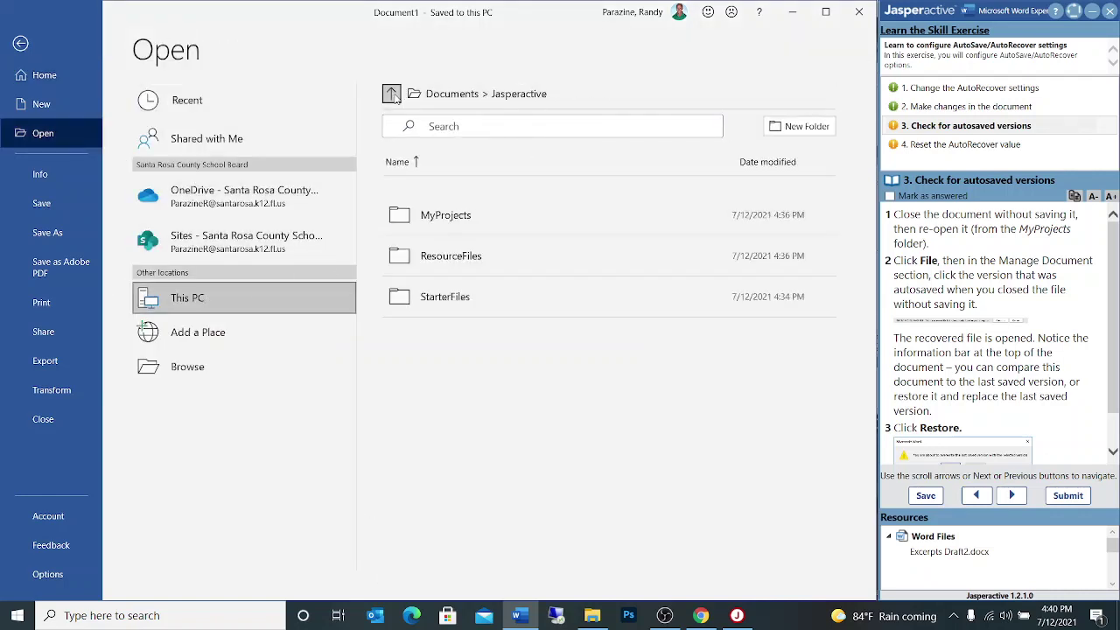
left_click(455, 223)
left_click(487, 217)
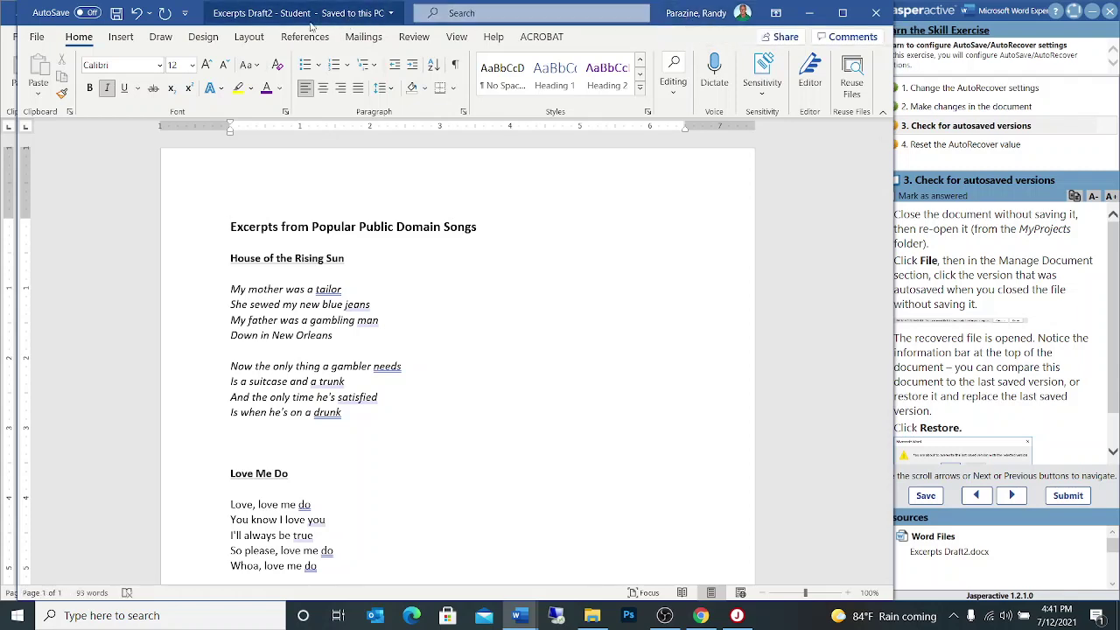
- Open the autosaved version of Excerpts Draft2 - Student that was kept when it was closed without saving
left_click(35, 38)
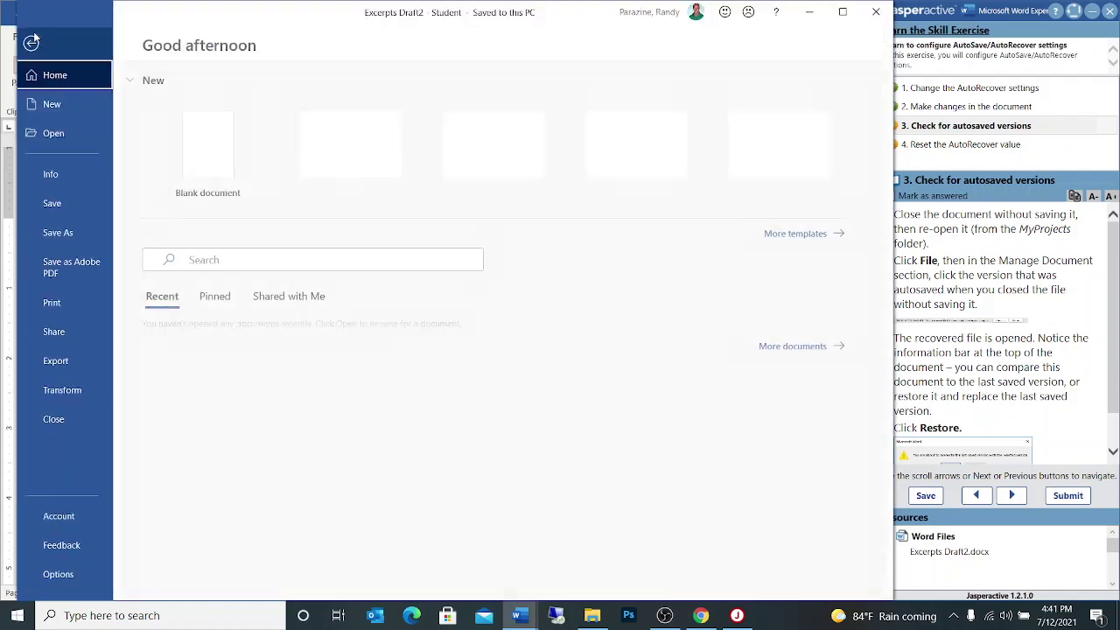
left_click(54, 176)
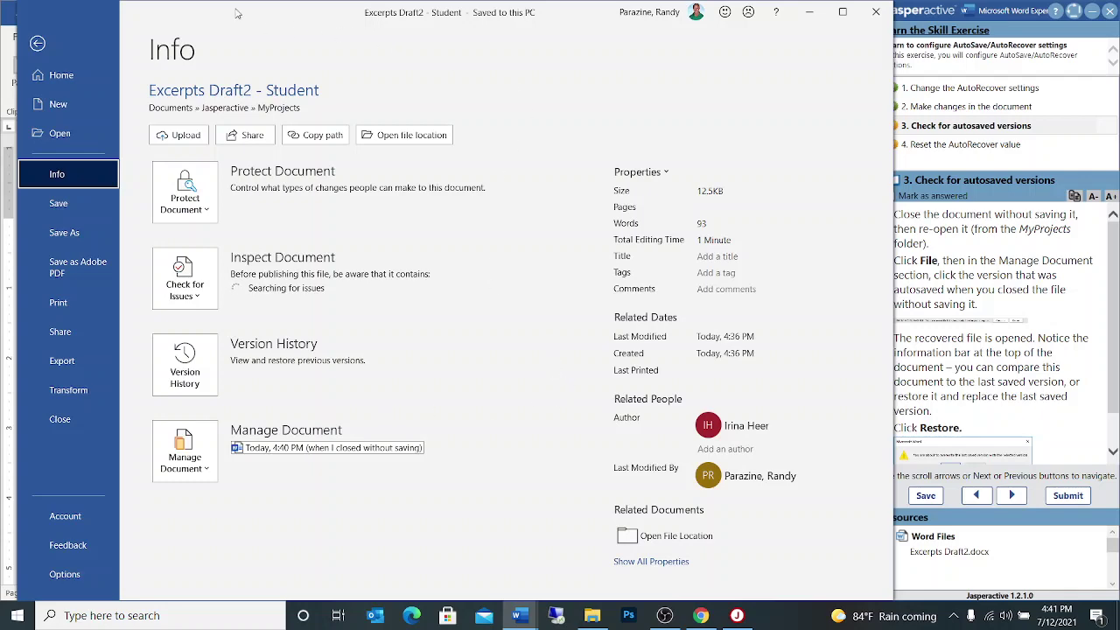
left_click_drag(231, 13, 205, 13)
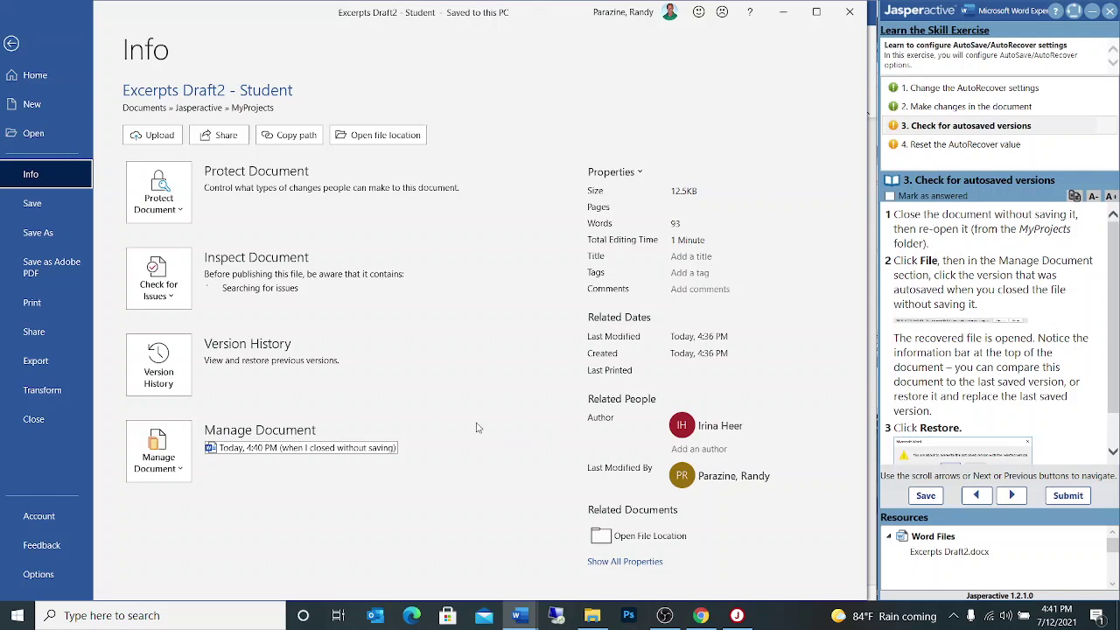
left_click(283, 448)
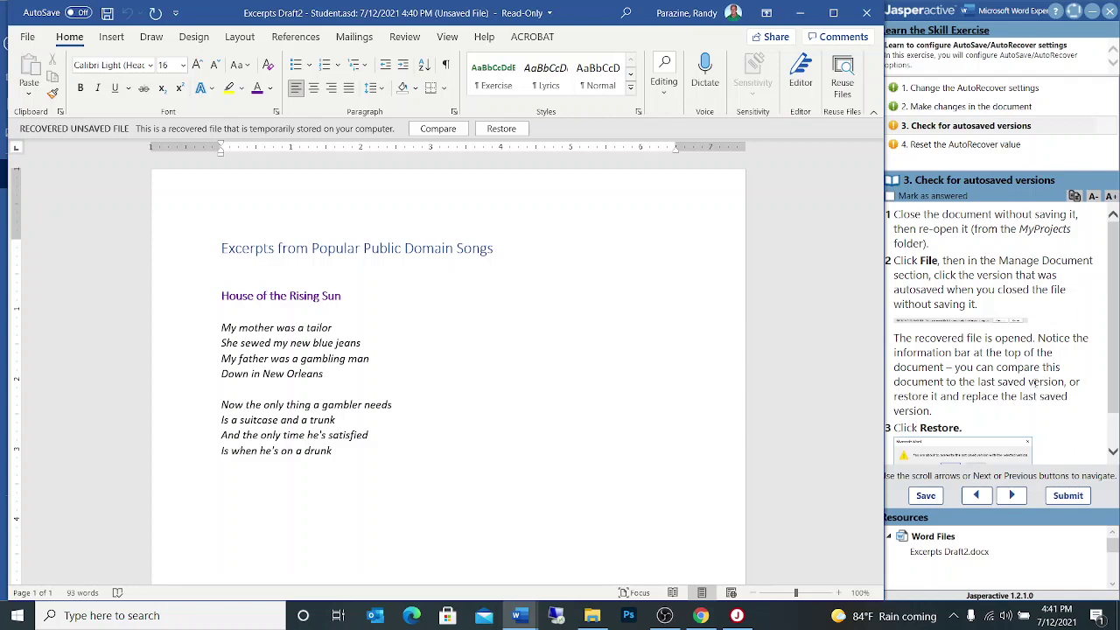
- Restore the recovered unsaved file, overwriting the last saved version of the document
scroll(997, 370, "down", 1)
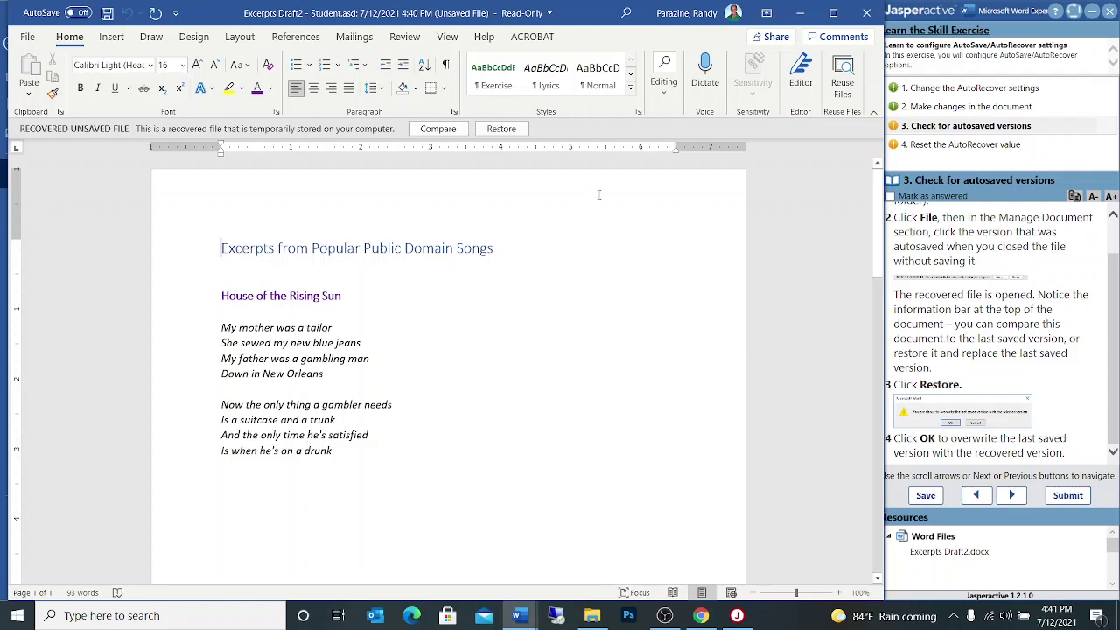
left_click(501, 129)
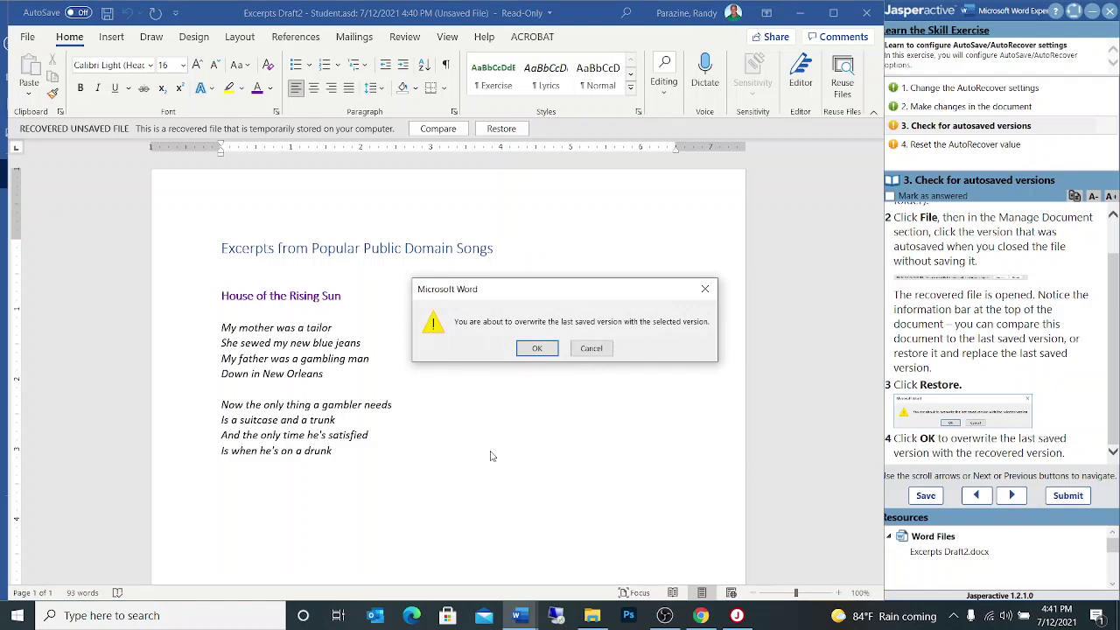
left_click(539, 349)
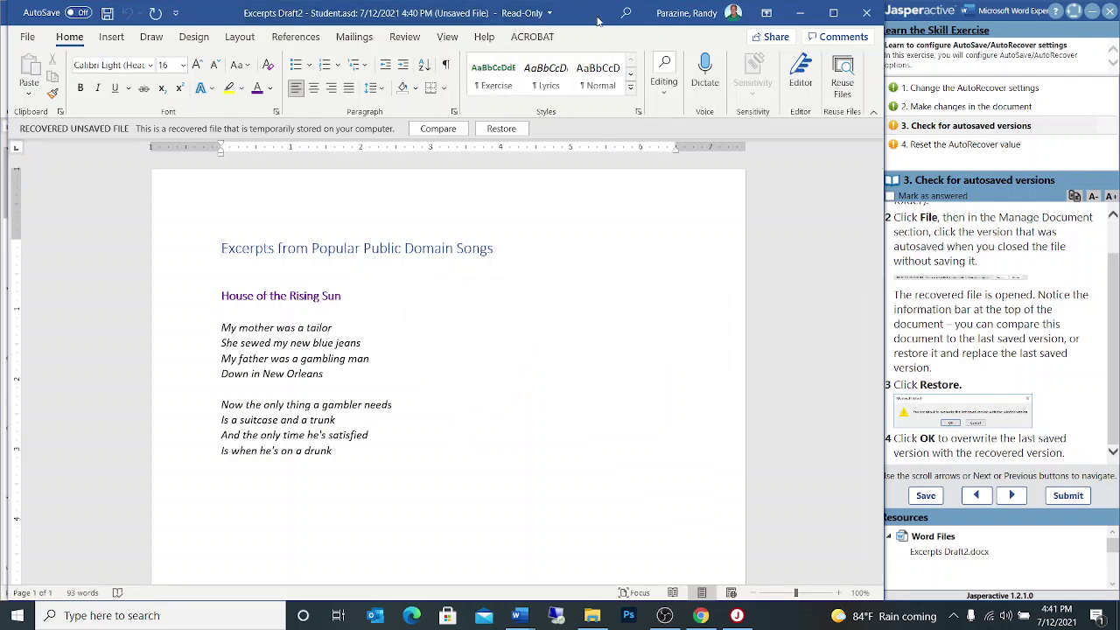
- Mark the "Check for autosaved versions" task as answered and go to the "Reset the AutoRecover value" task
scroll(581, 388, "down", 3)
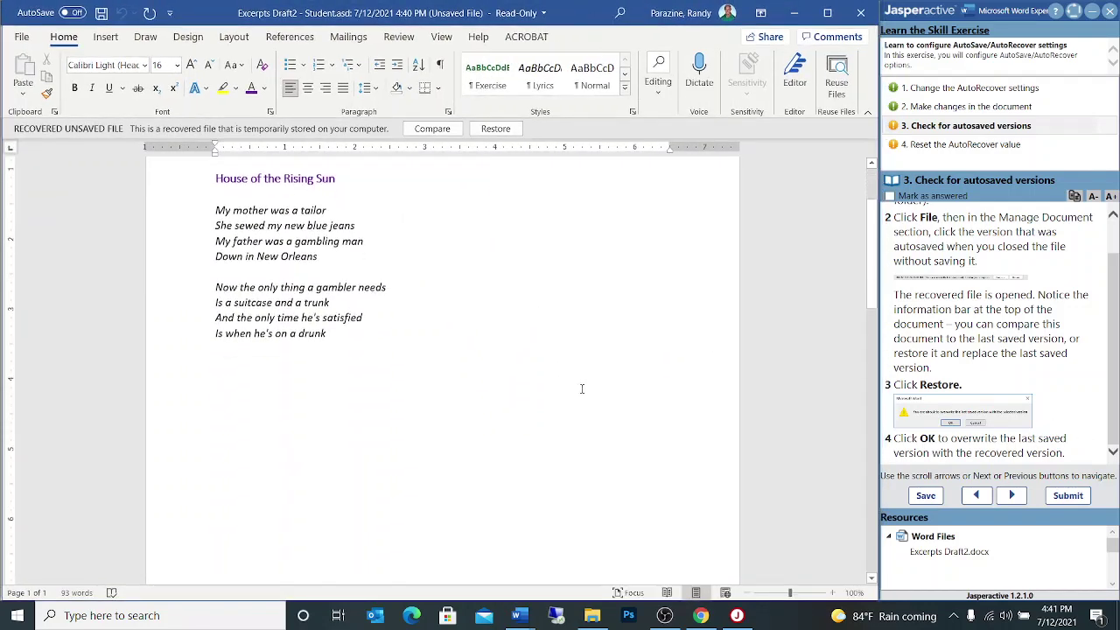
scroll(581, 389, "down", 10)
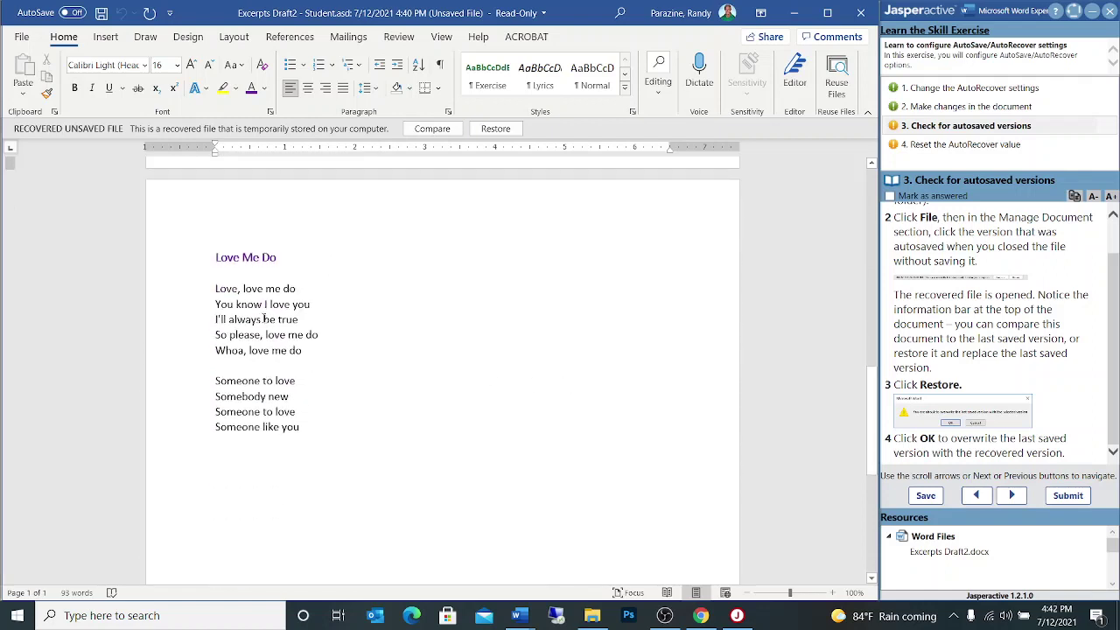
scroll(422, 382, "up", 12)
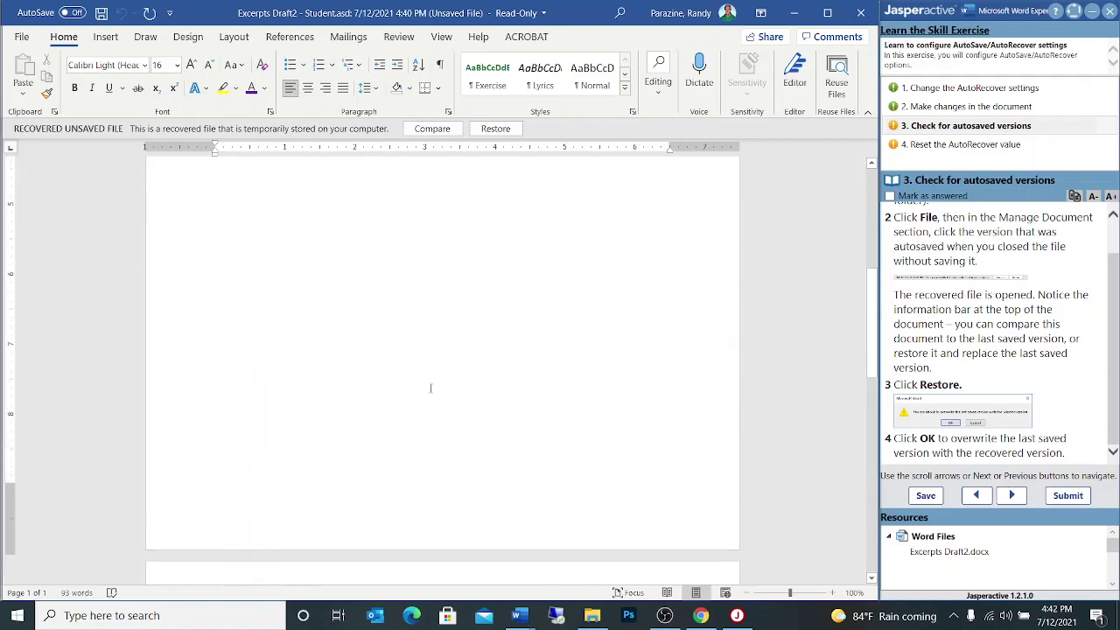
left_click(891, 197)
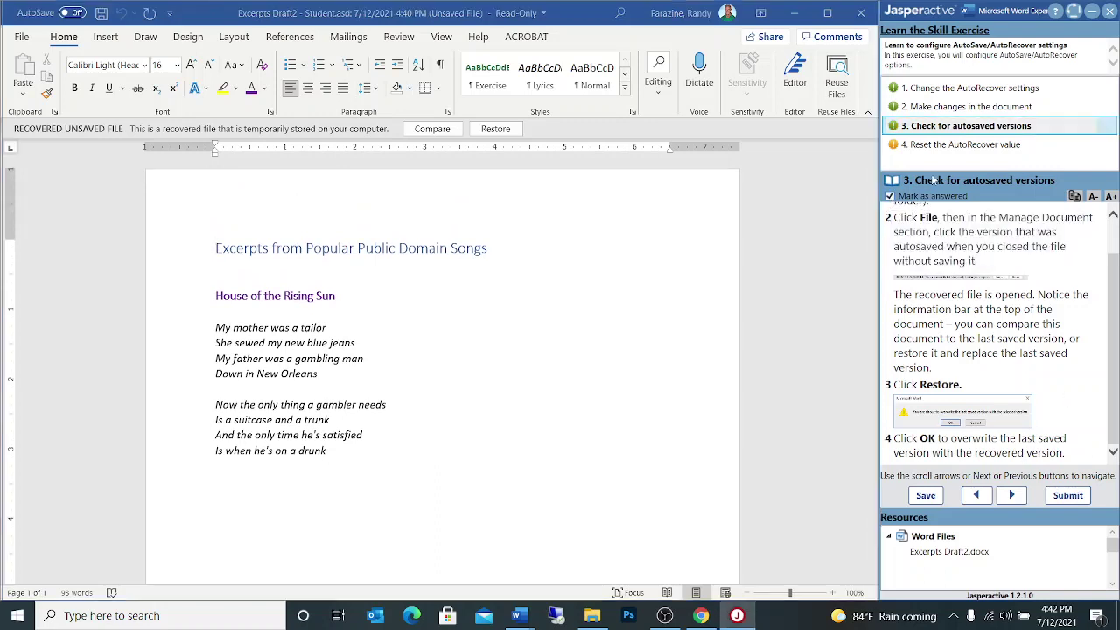
left_click(1011, 496)
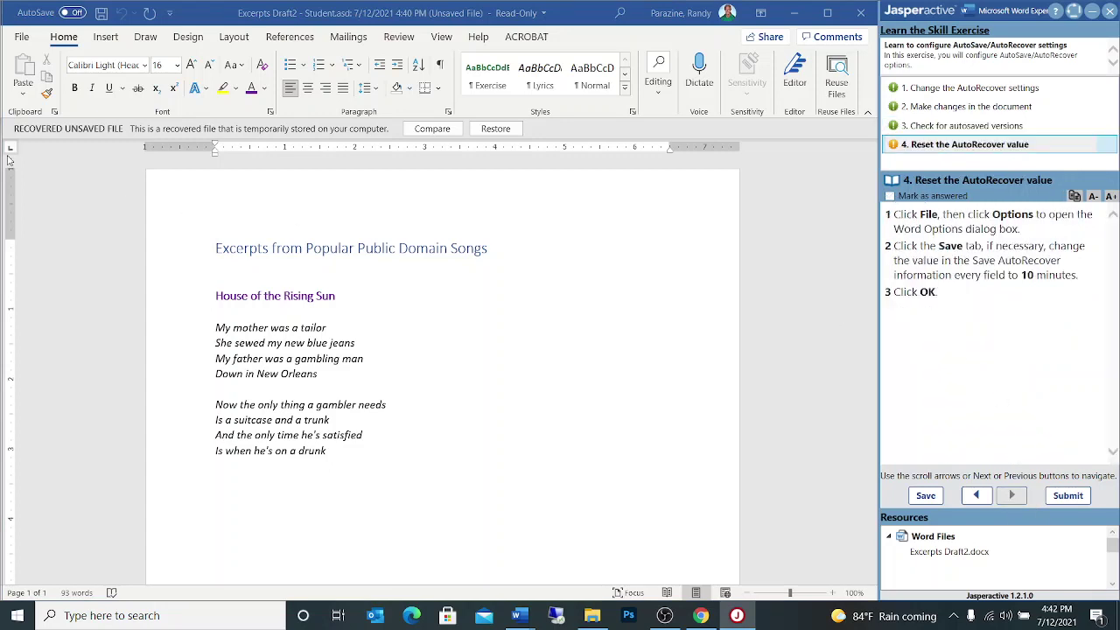
- Set Word's save options to save AutoRecover information every 10 minutes
left_click(24, 38)
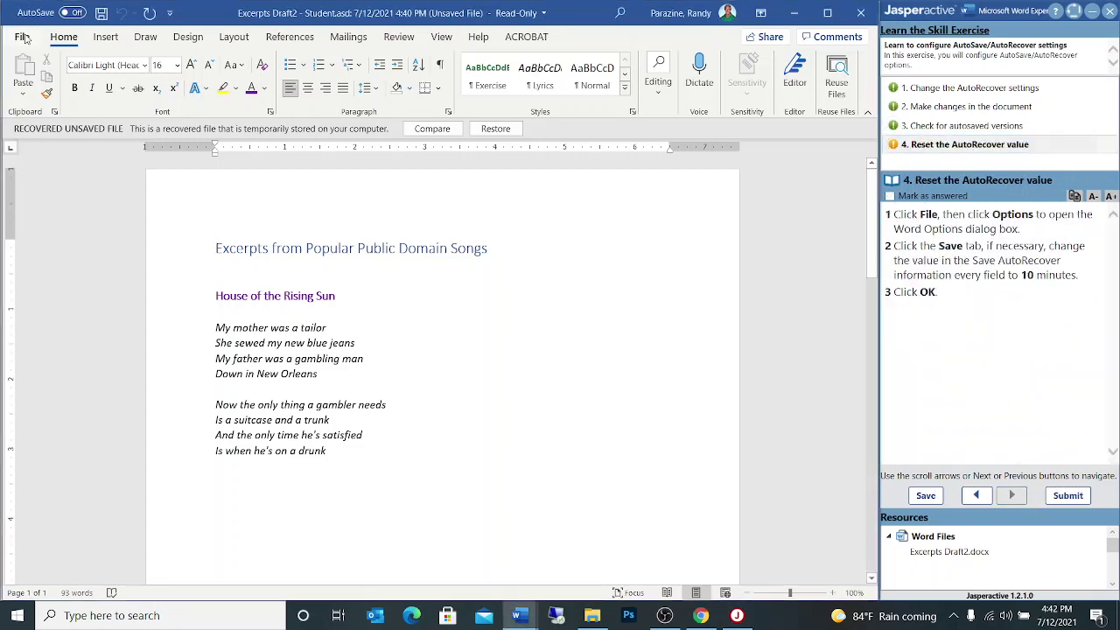
left_click(24, 37)
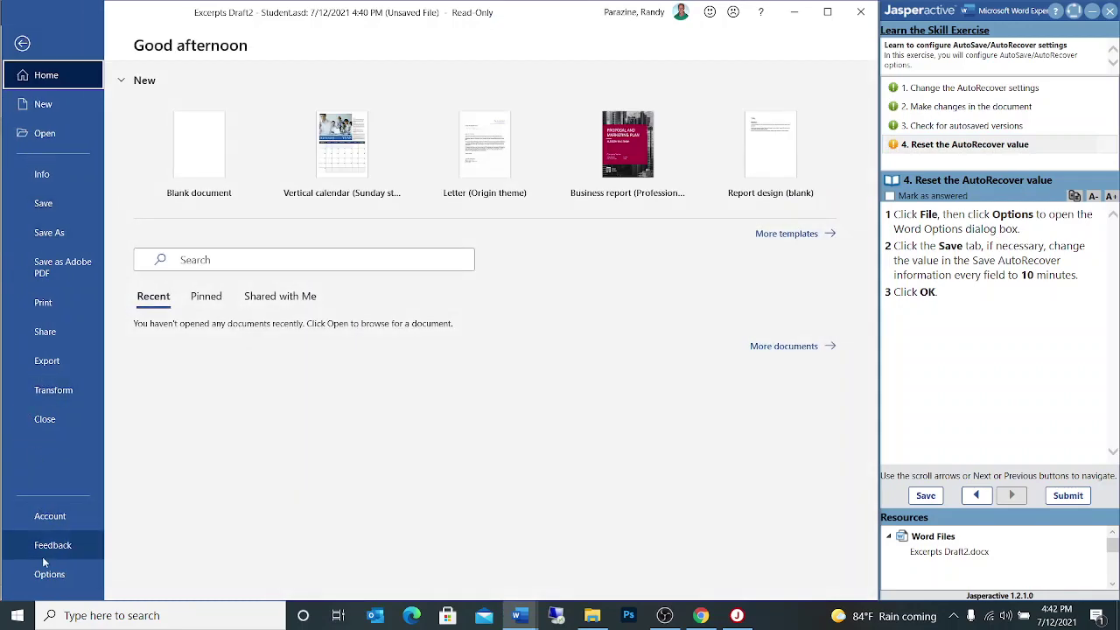
left_click(49, 577)
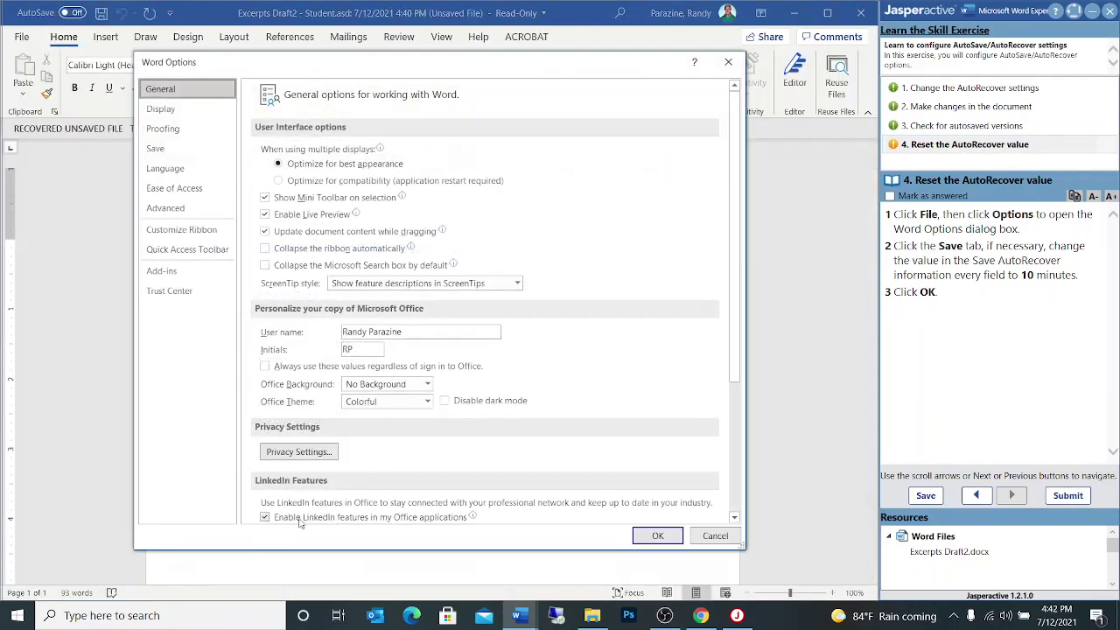
left_click(157, 150)
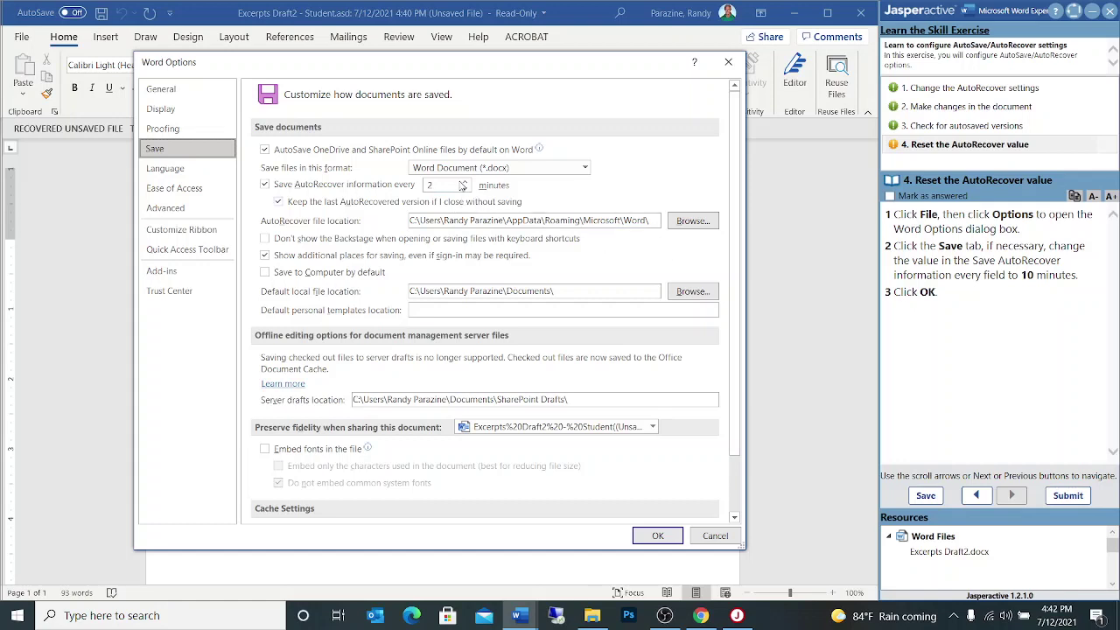
left_click(464, 182)
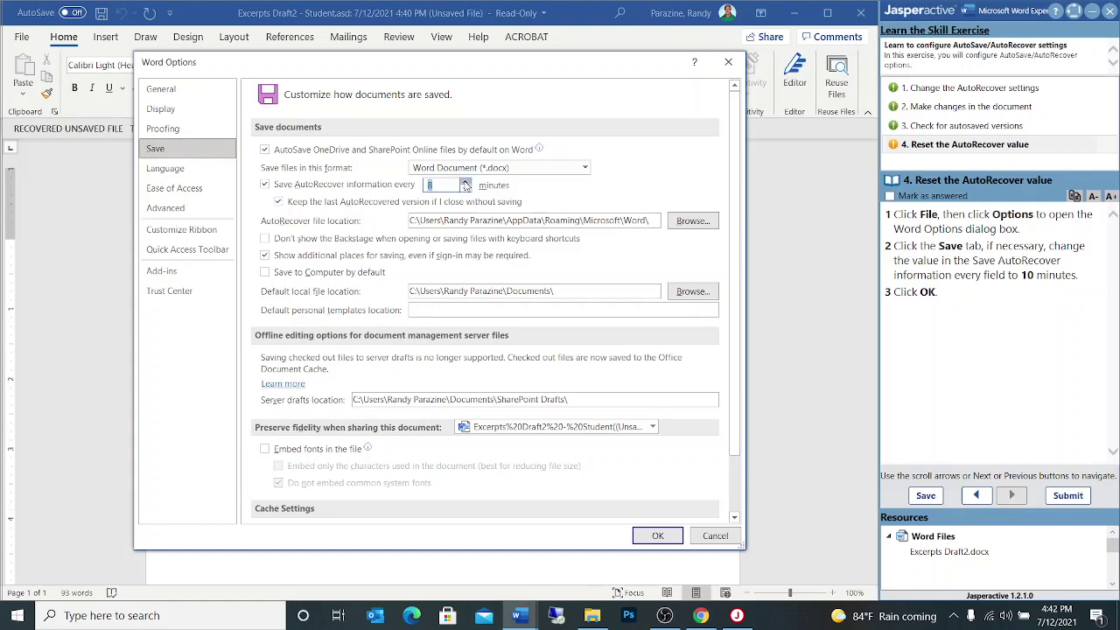
left_click(465, 182)
left_click(657, 535)
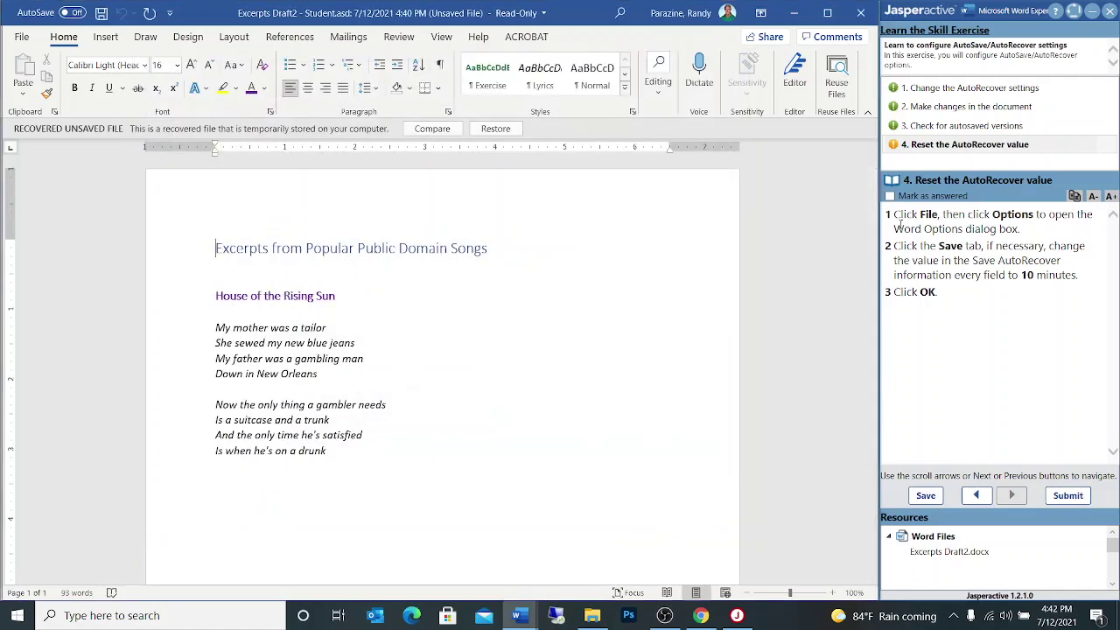
- Mark the "Reset the AutoRecover value" task as answered and submit the exercise results for scoring
left_click(890, 197)
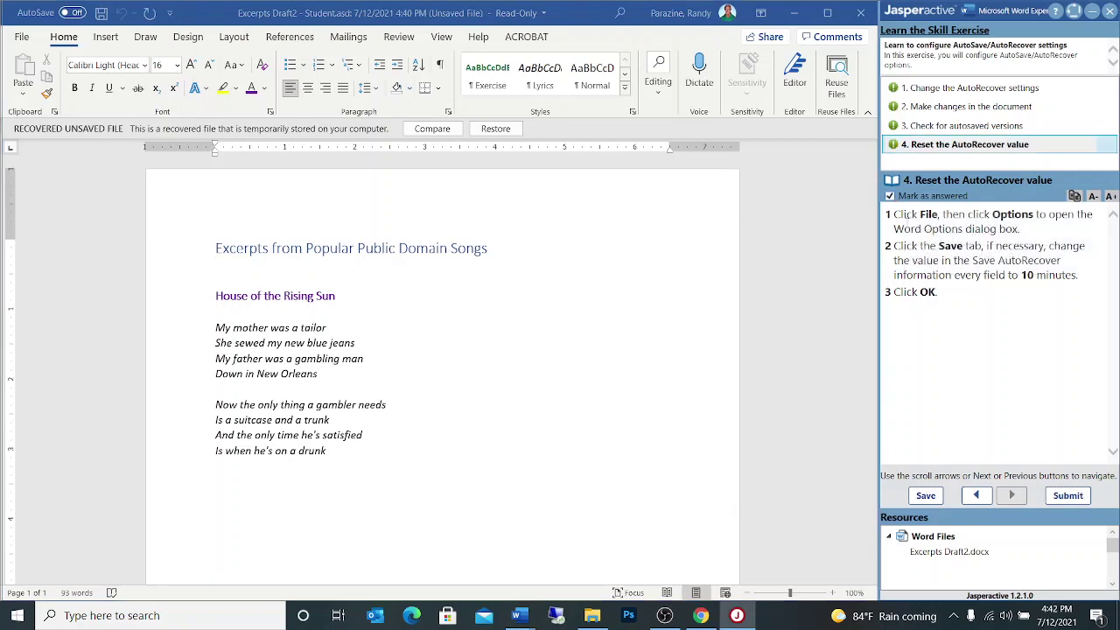
left_click(1067, 496)
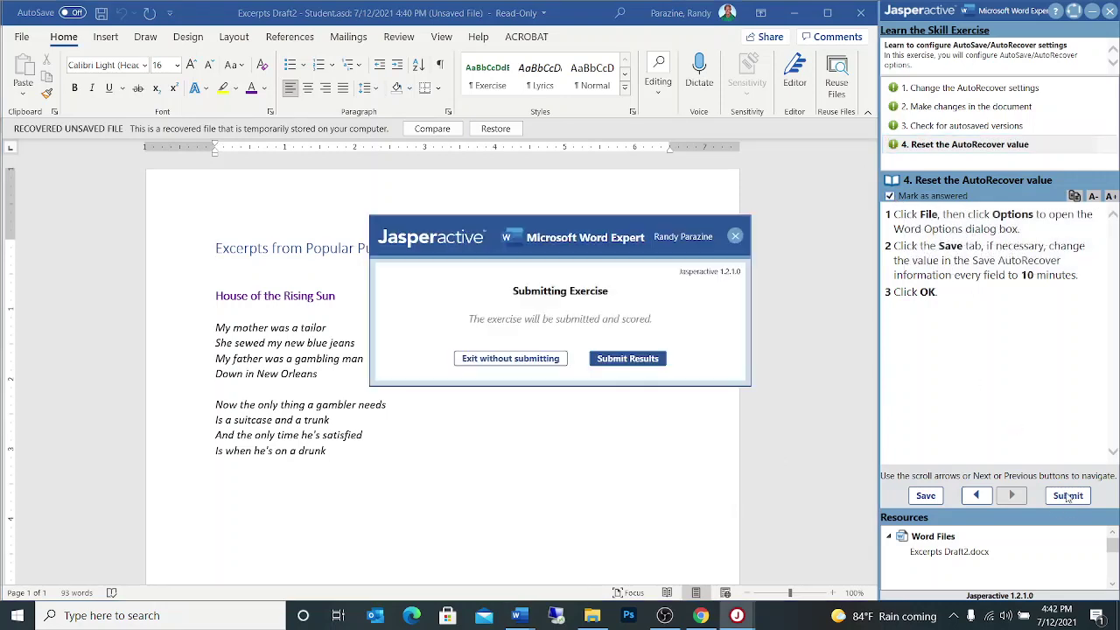
left_click(634, 359)
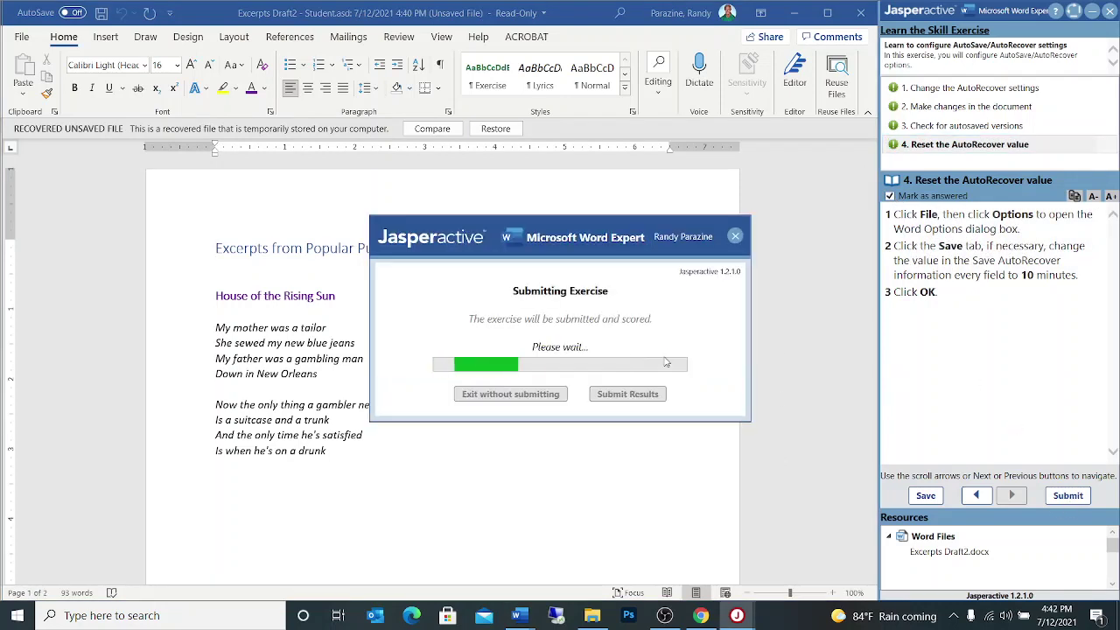